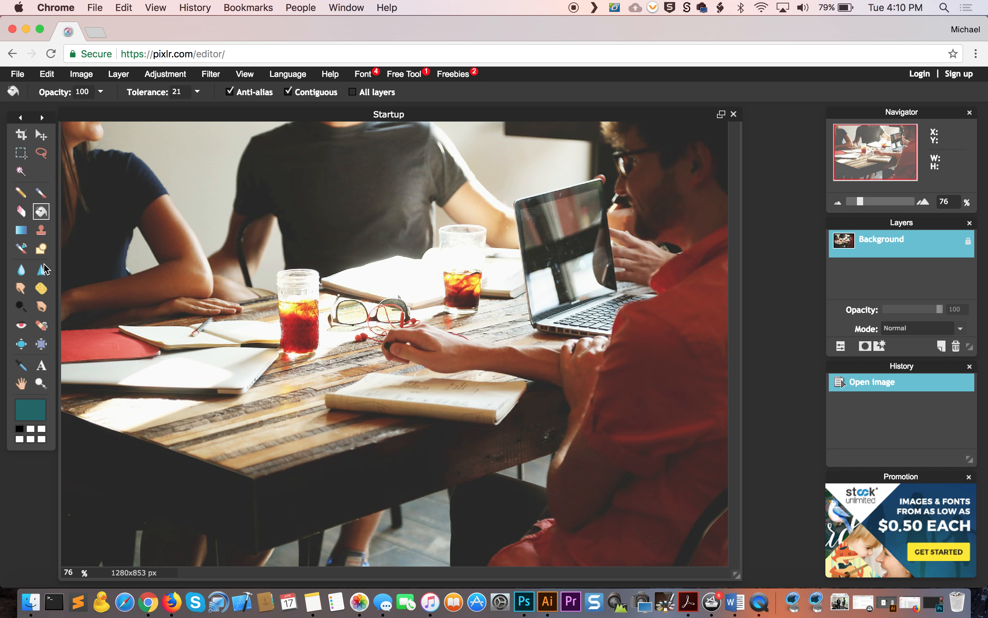
Step: Crop the photo to a 1:1 square of about 851 x 851 px, keeping the full height and the side with the laptop
left_click(28, 136)
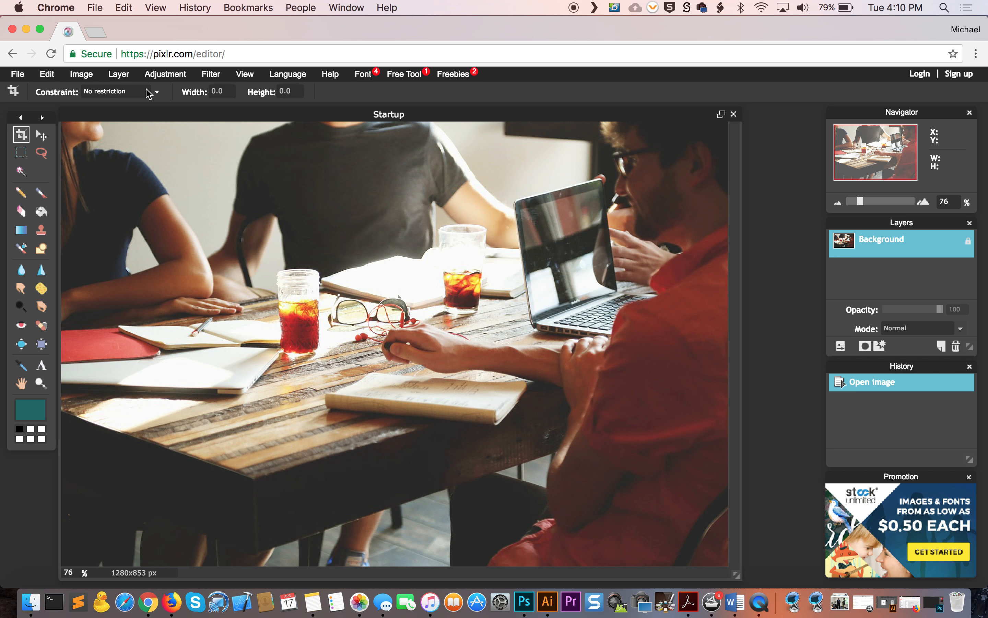
left_click(147, 93)
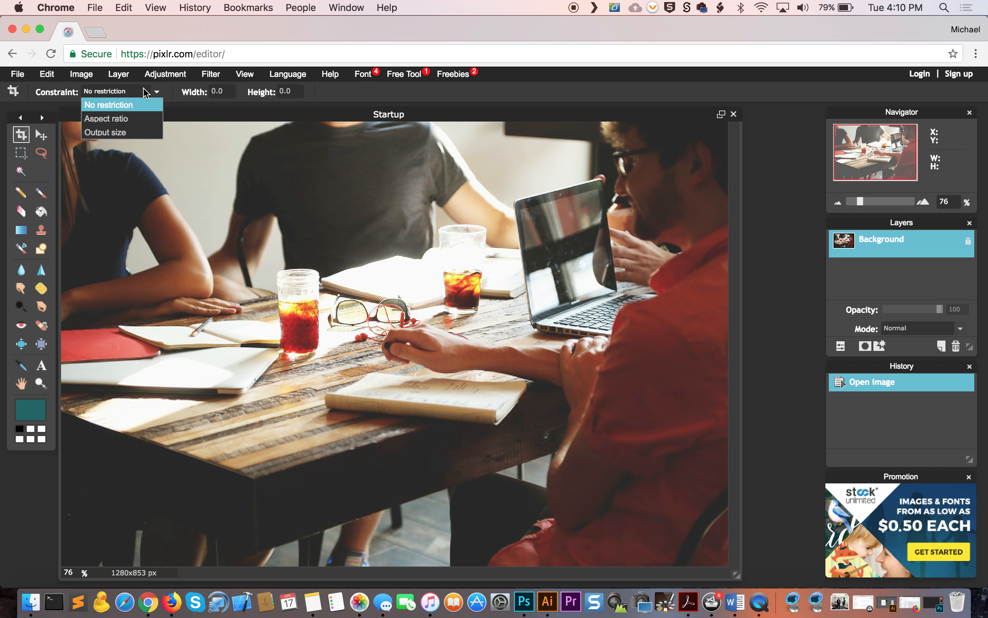
left_click(133, 120)
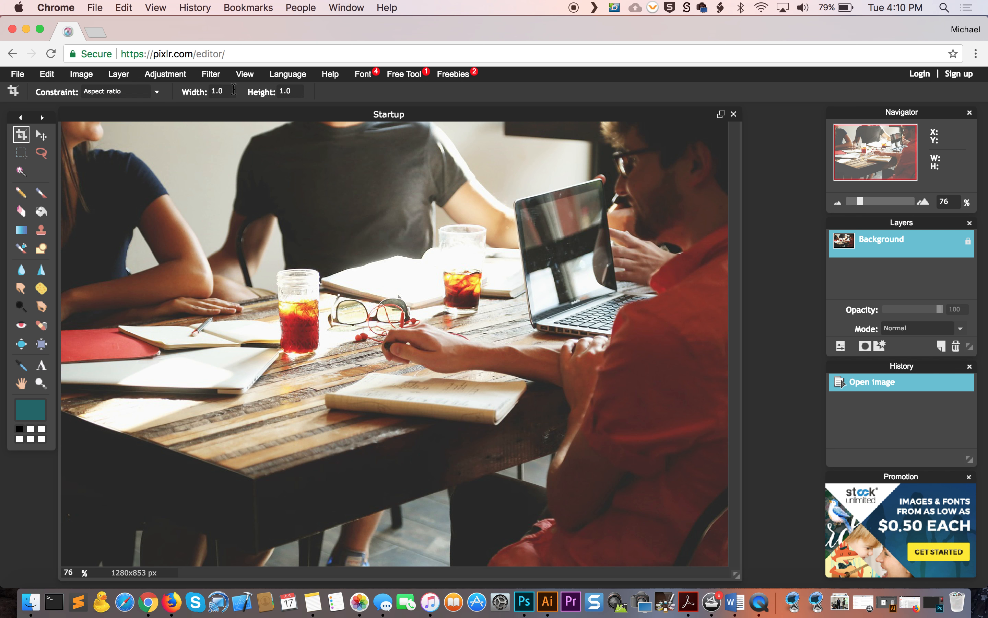
left_click_drag(66, 123, 570, 571)
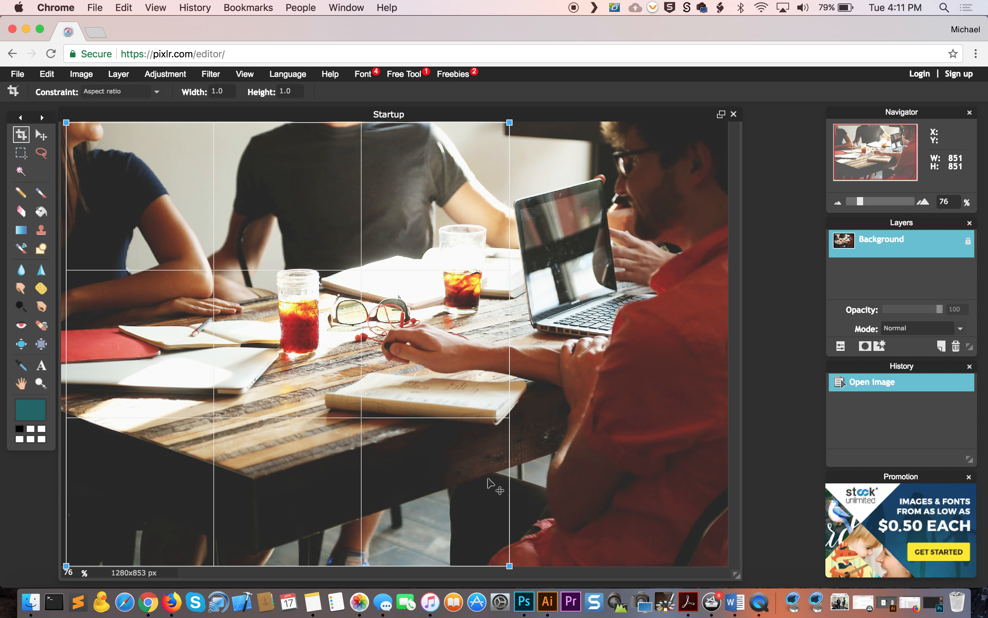
left_click_drag(420, 356, 679, 361)
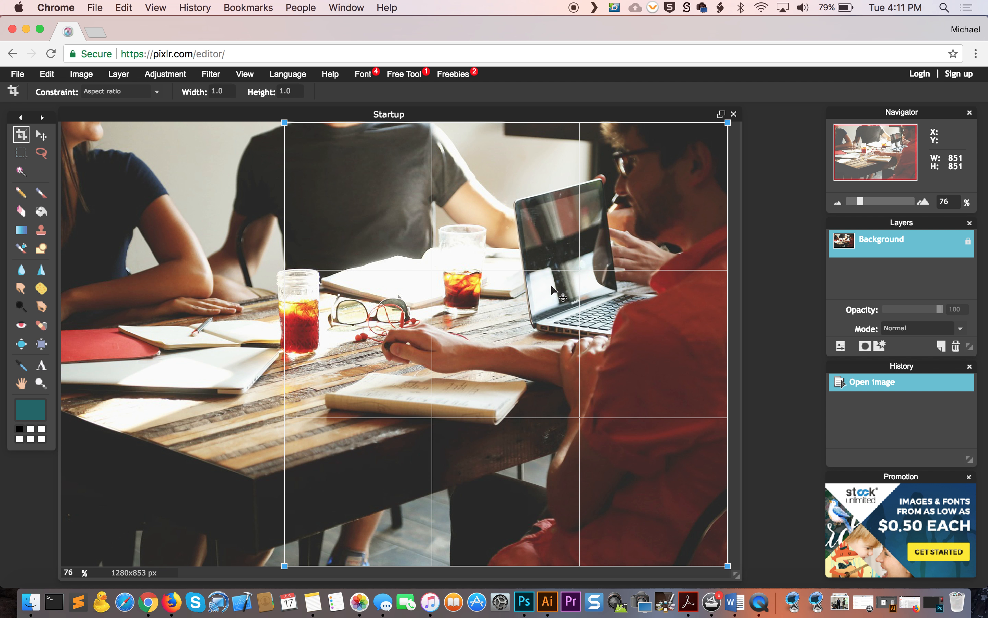
key("Return")
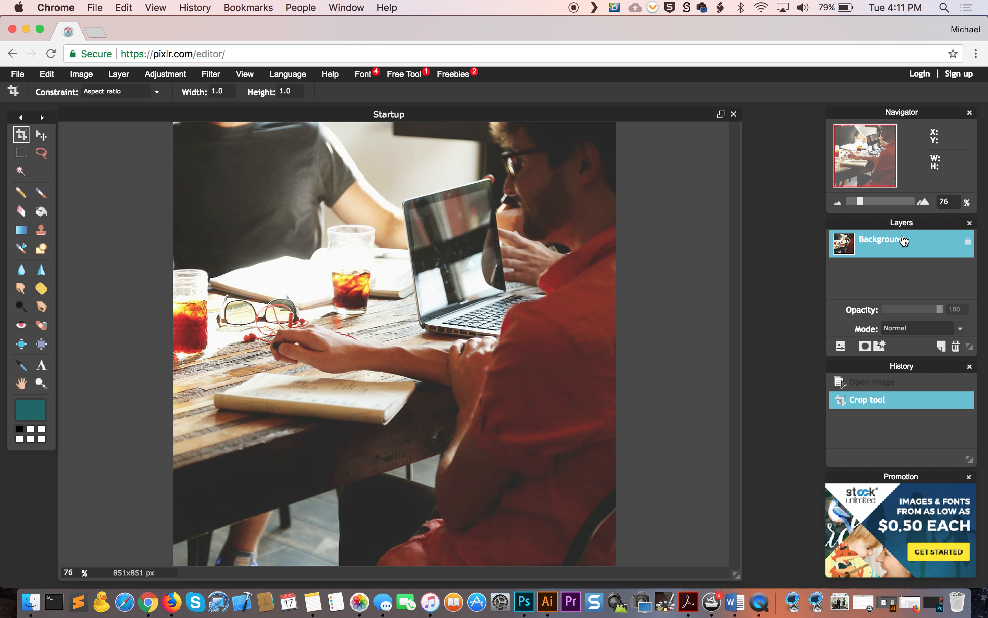
Step: Tint the background teal with Hue & Saturation: Colorize on, hue 0, saturation -7 and lightness 10
left_click(155, 74)
left_click(202, 103)
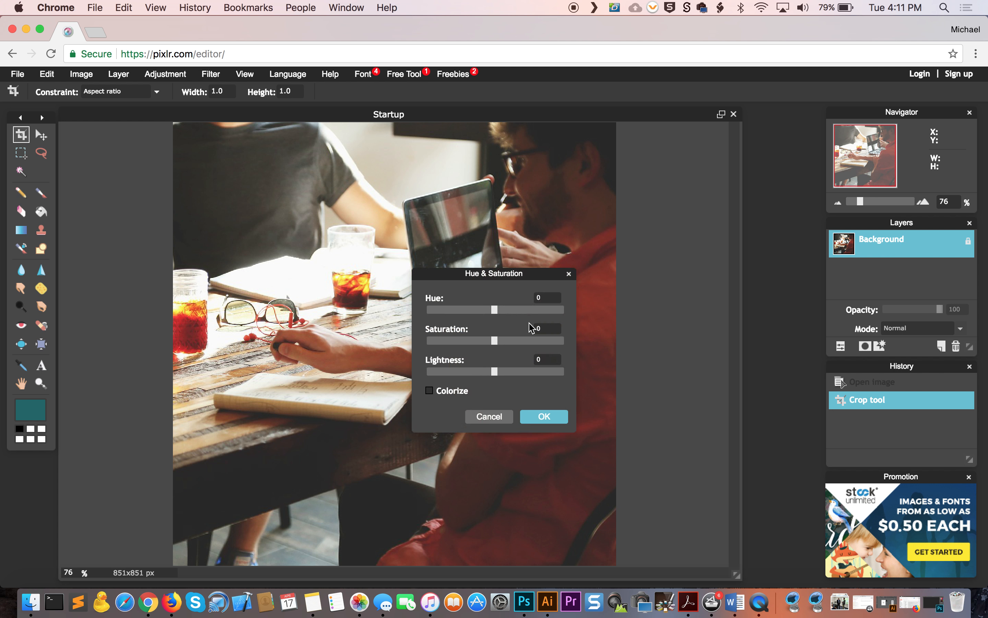
left_click_drag(451, 341, 389, 344)
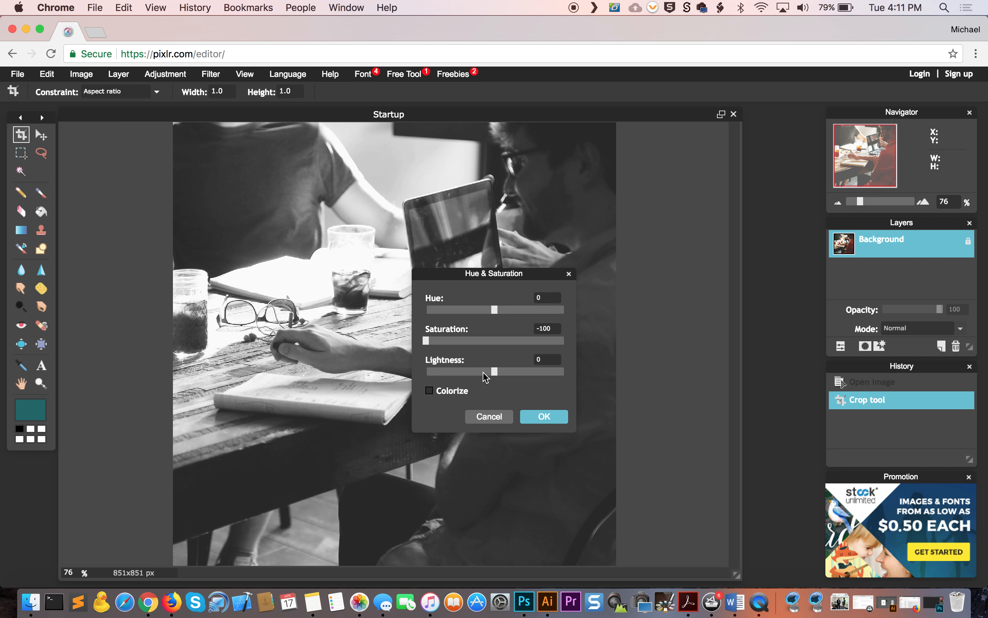
left_click_drag(487, 372, 503, 374)
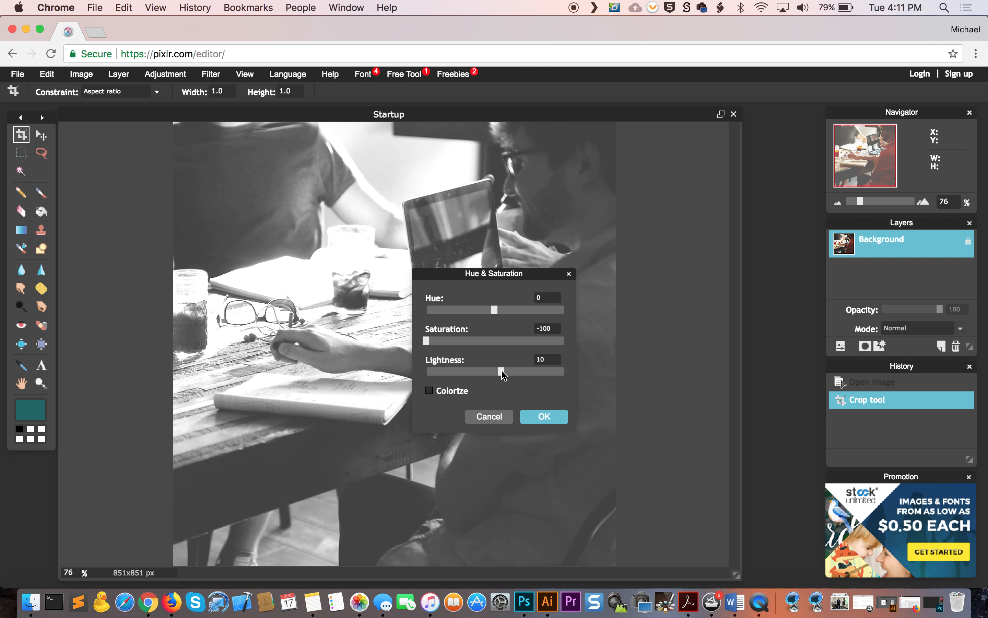
left_click(449, 394)
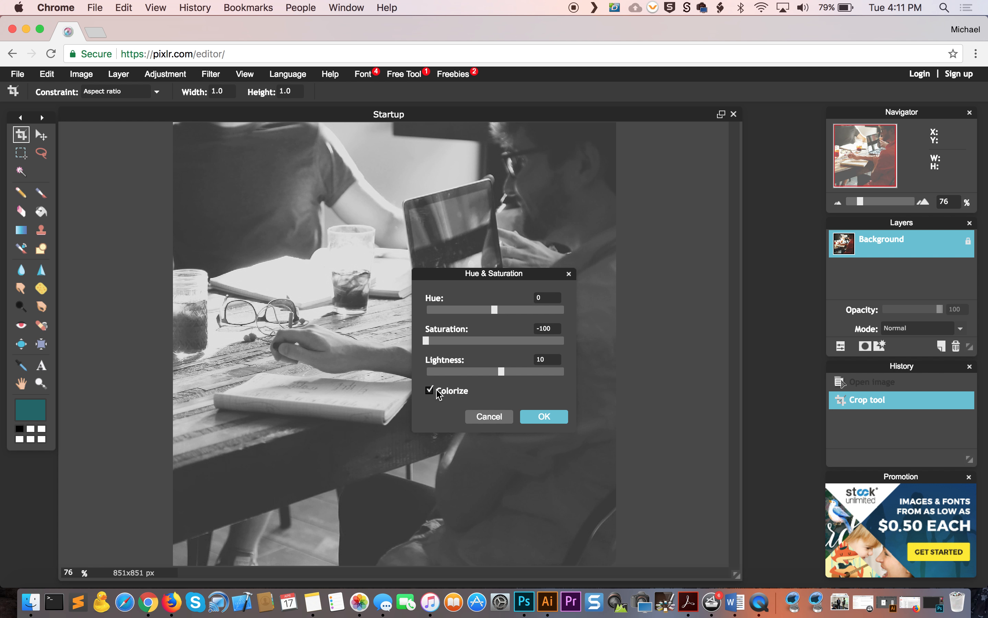
left_click_drag(429, 342, 497, 313)
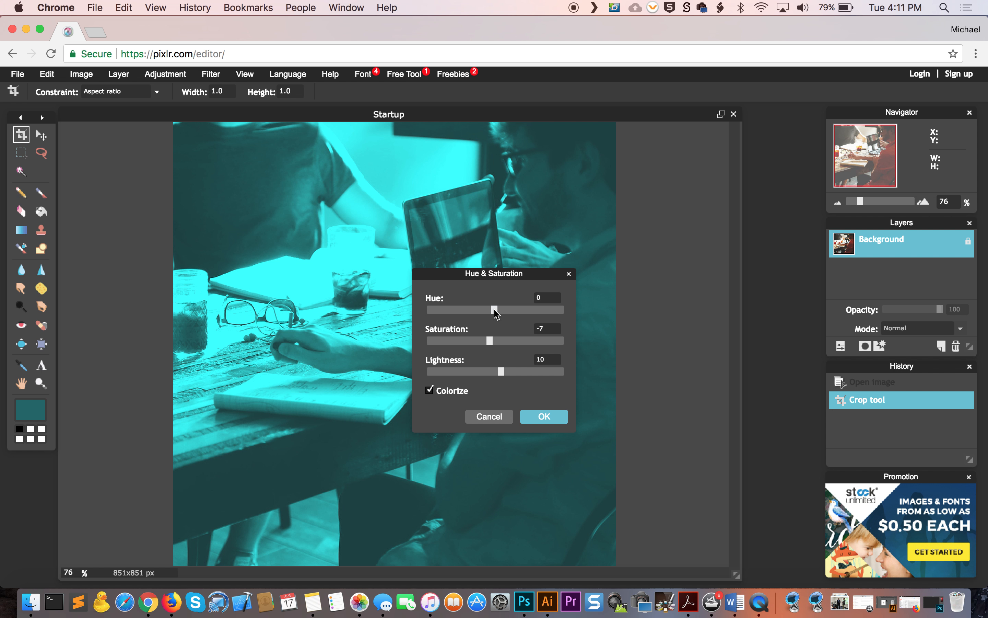
left_click(545, 417)
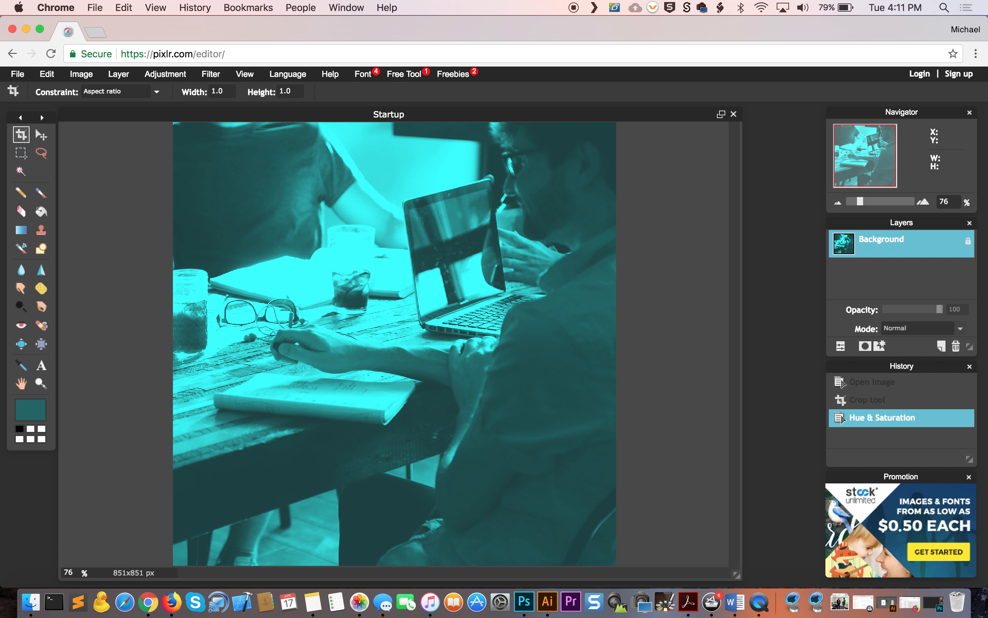
Step: Add a new layer and set the main color to the dark teal 1c4a4a sampled from the image
left_click(941, 347)
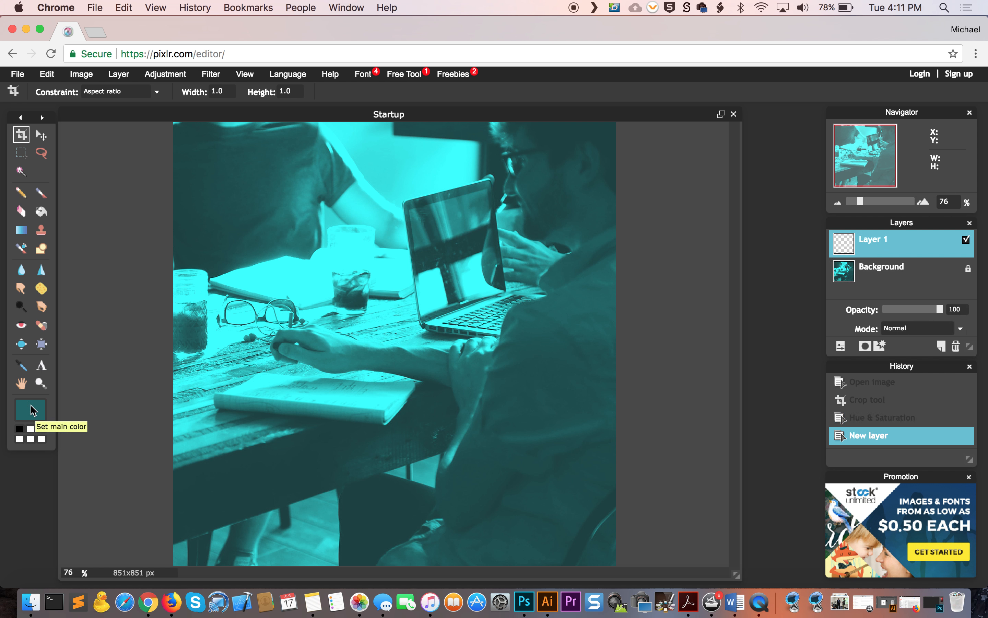
left_click(42, 414)
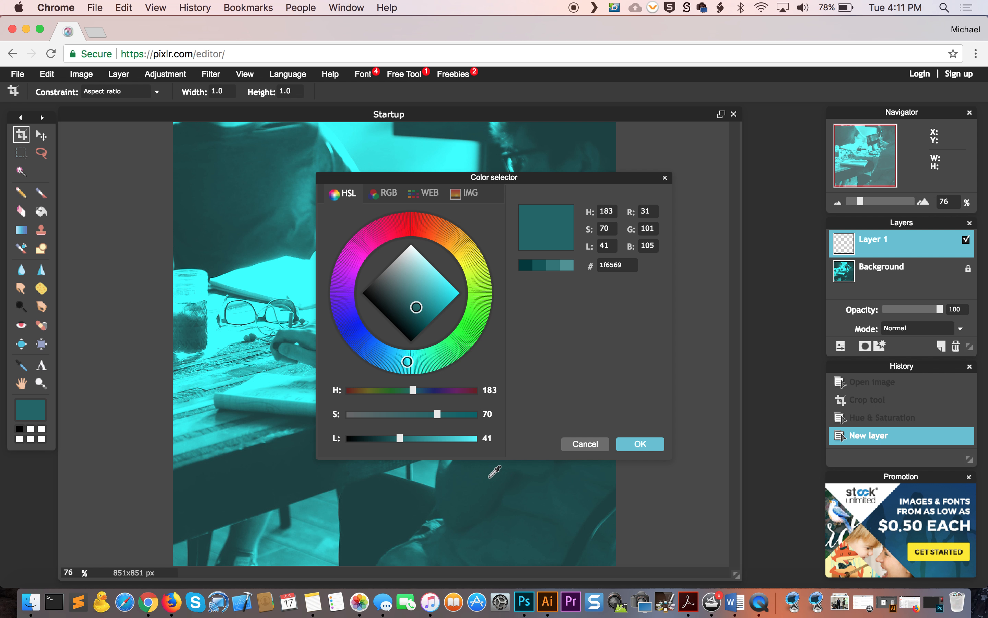
left_click(469, 484)
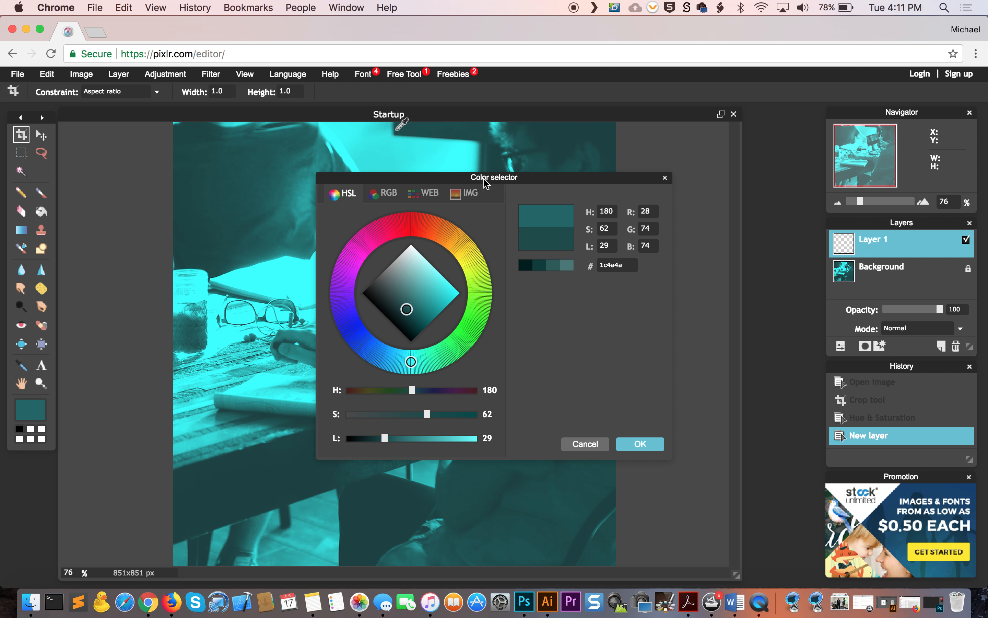
left_click(637, 444)
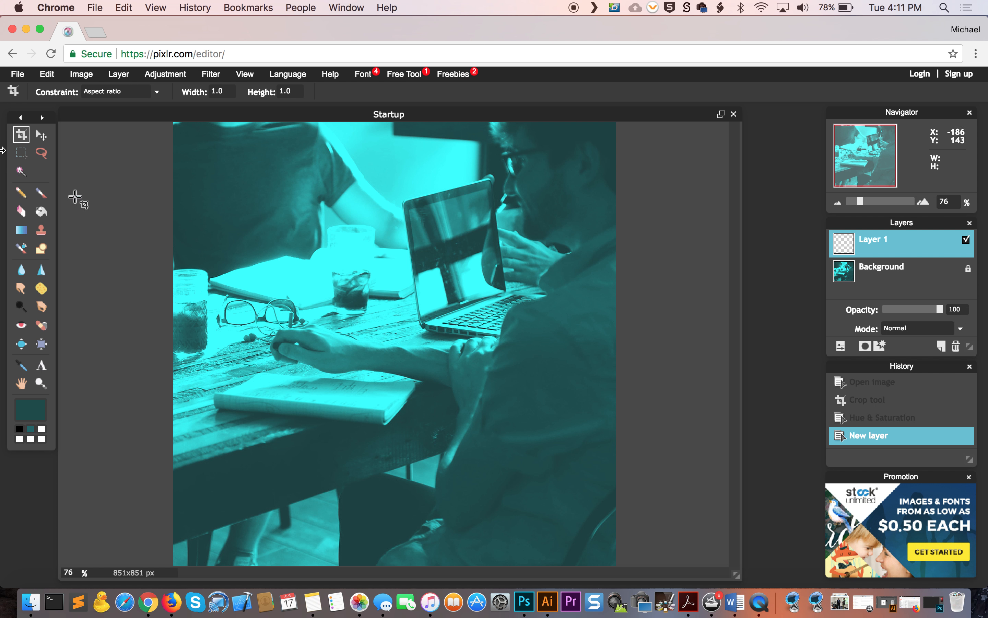
Step: Set up the Gradient tool with the black-to-transparent preset, changing its opaque end to the dark teal 1c4a4a sampled from the image
left_click(22, 231)
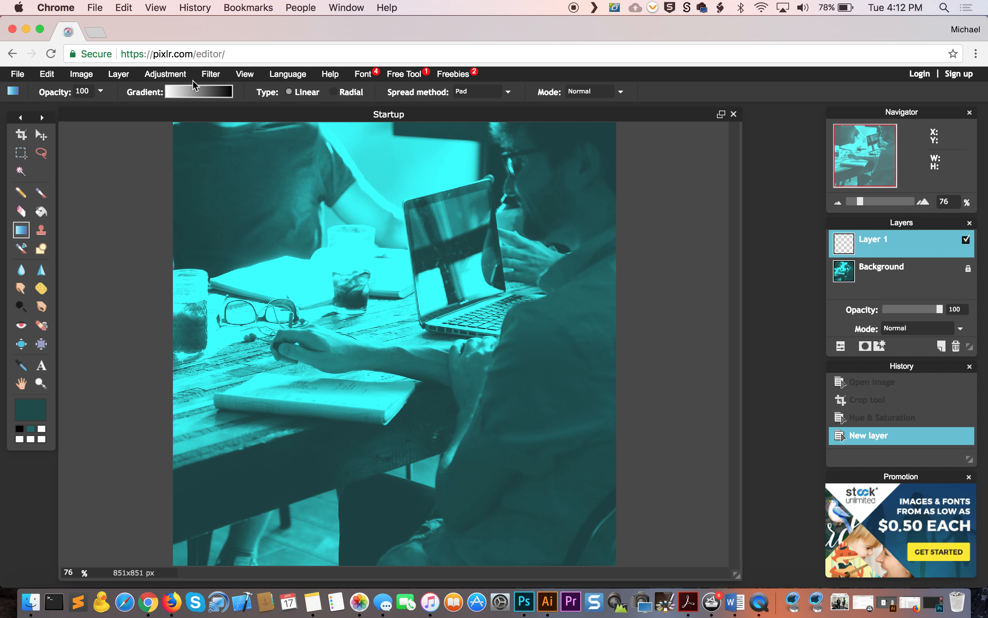
left_click(194, 92)
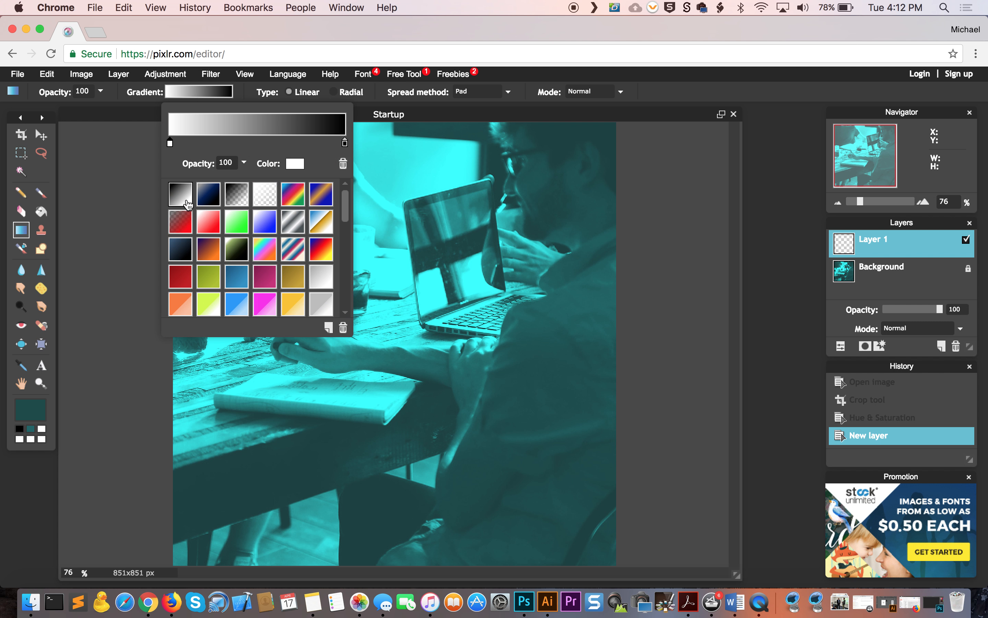
left_click(238, 196)
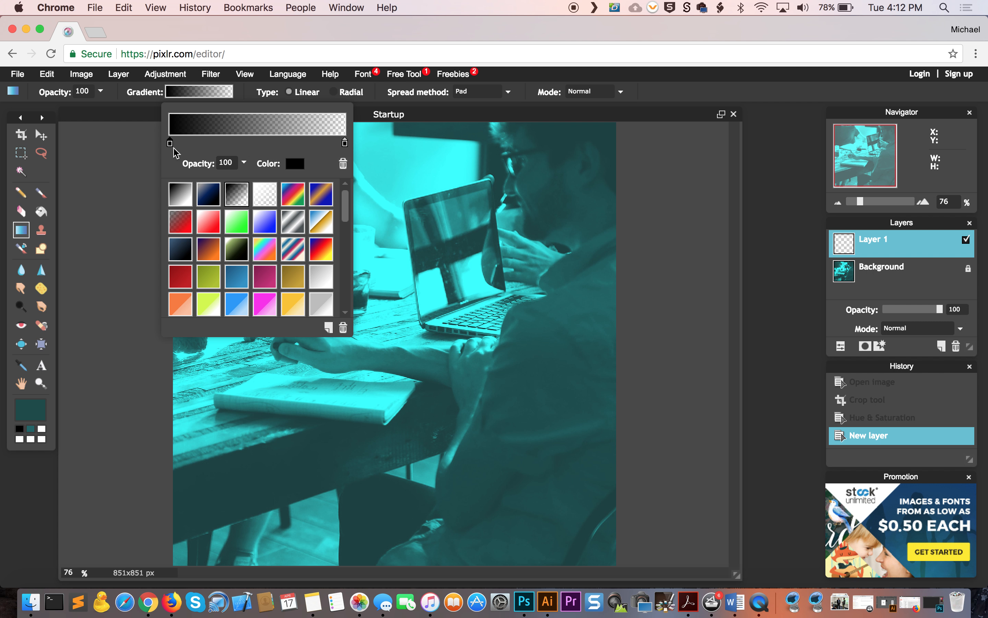
left_click(296, 164)
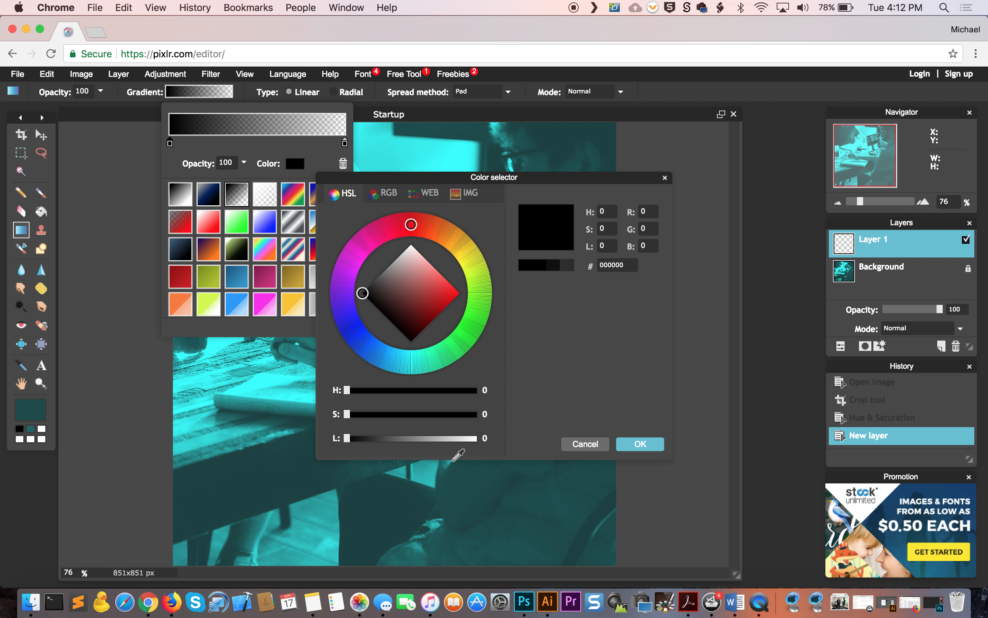
left_click(461, 475)
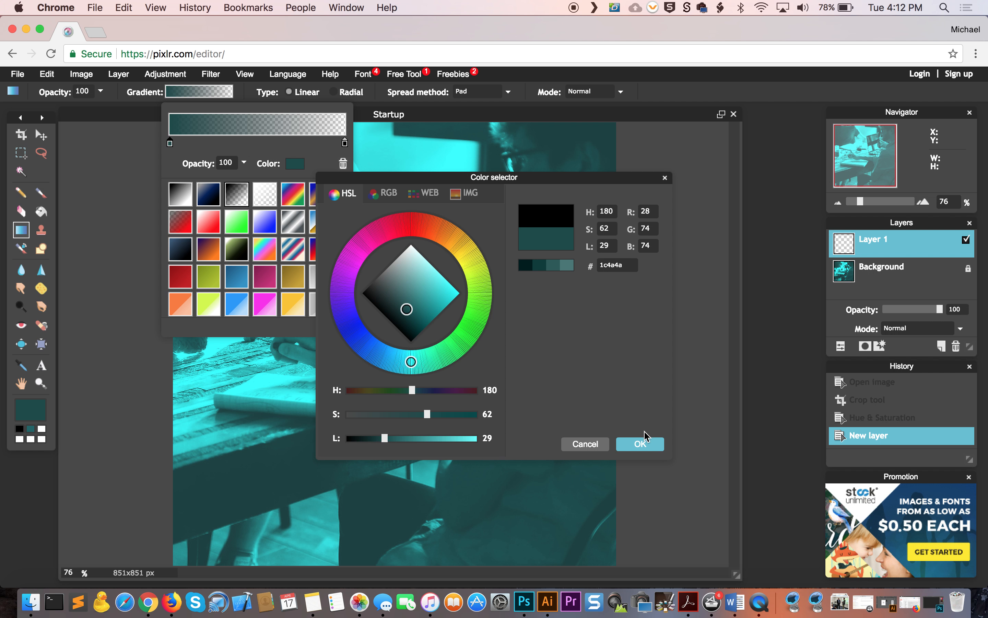
left_click(640, 444)
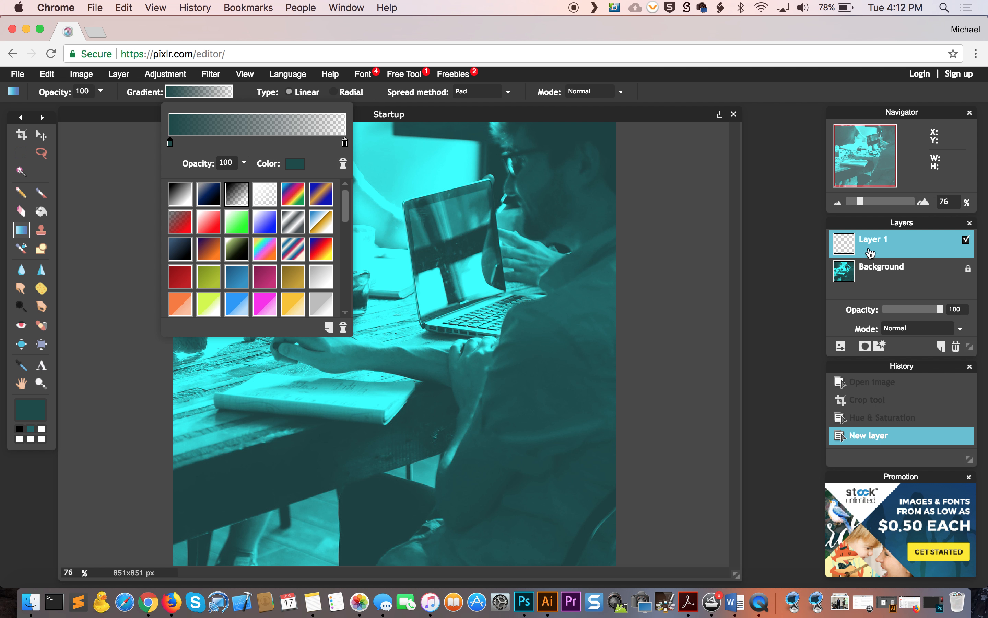
left_click(190, 98)
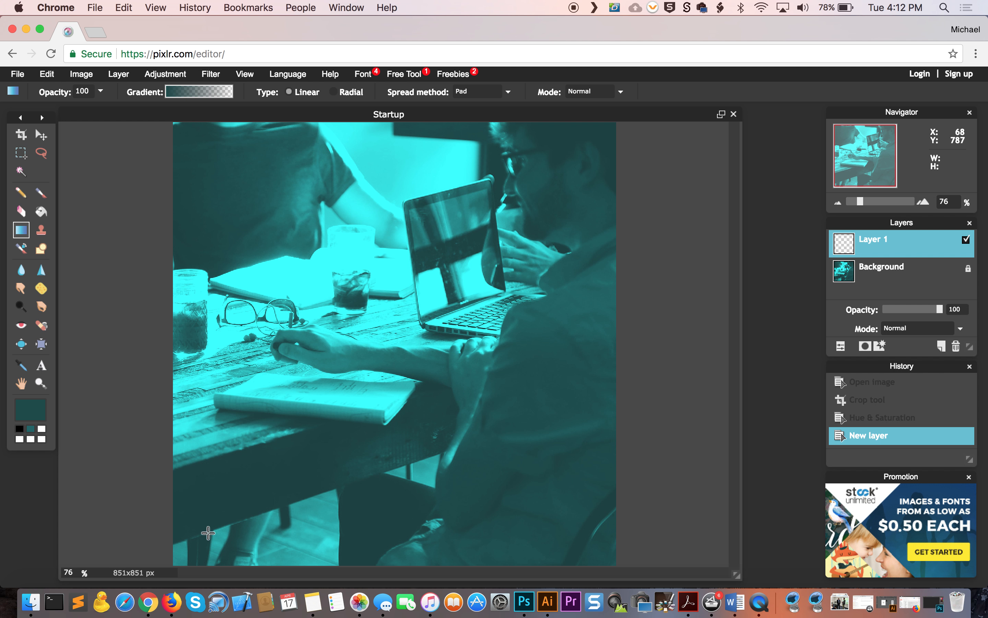
left_click_drag(199, 532, 569, 143)
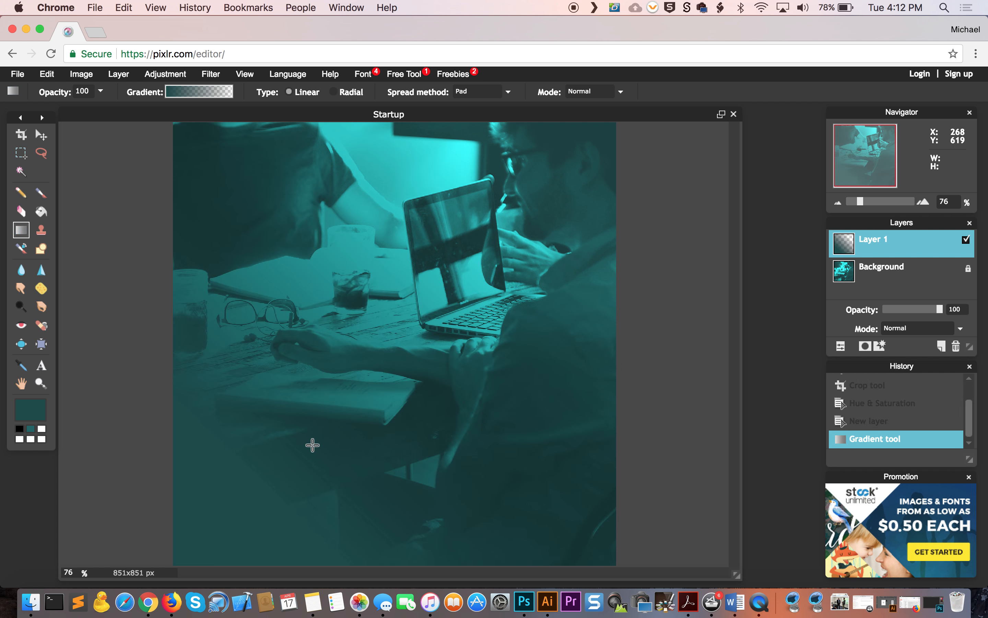
key("ctrl+z")
left_click_drag(264, 467, 610, 126)
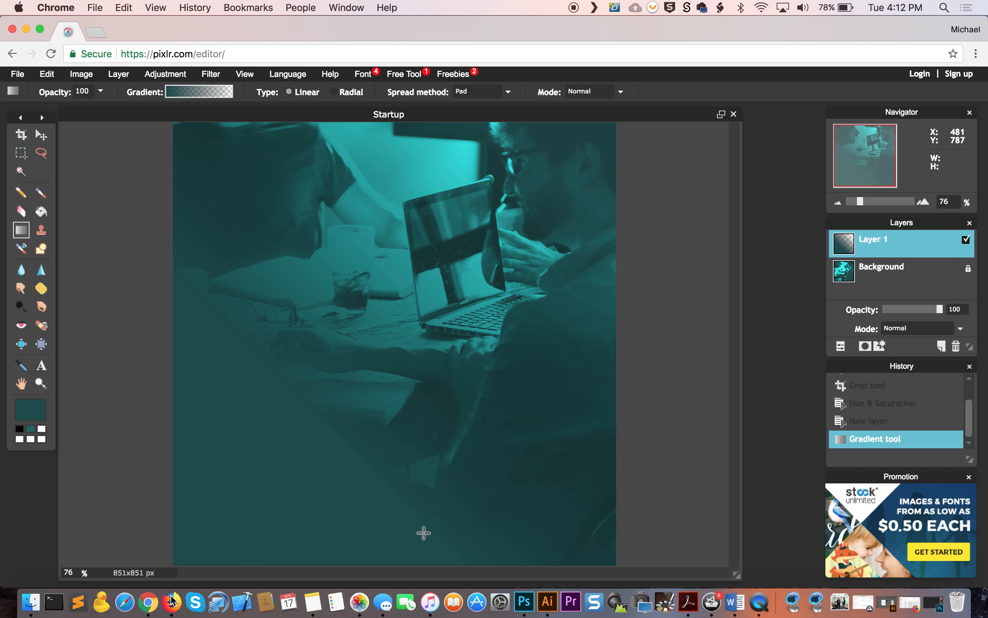
key("ctrl+z")
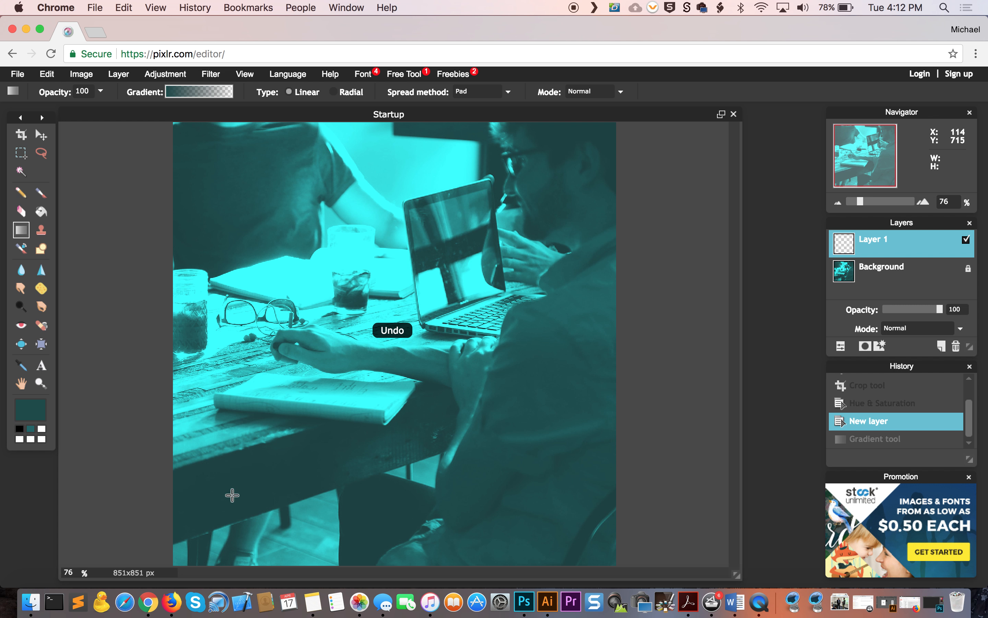
Step: Draw the linear gradient on Layer 1 diagonally from the image's lower-left corner up to the laptop screen
left_click_drag(213, 553, 437, 208)
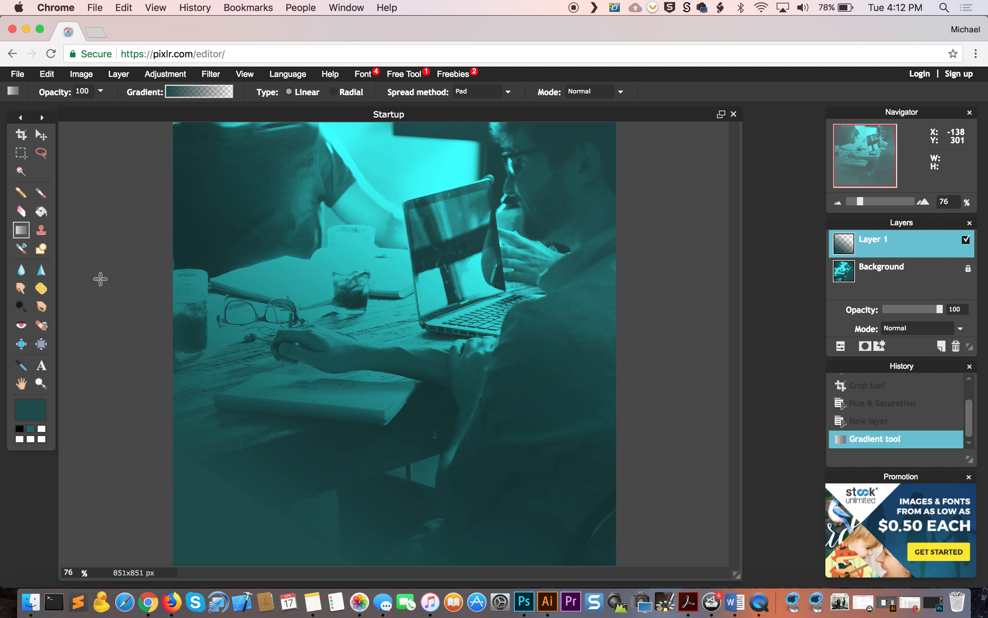
Step: Add the text "INSPIRATIONAL QUOTE" in the lower-left area of the image, moving the text settings clear so all options show
left_click(41, 367)
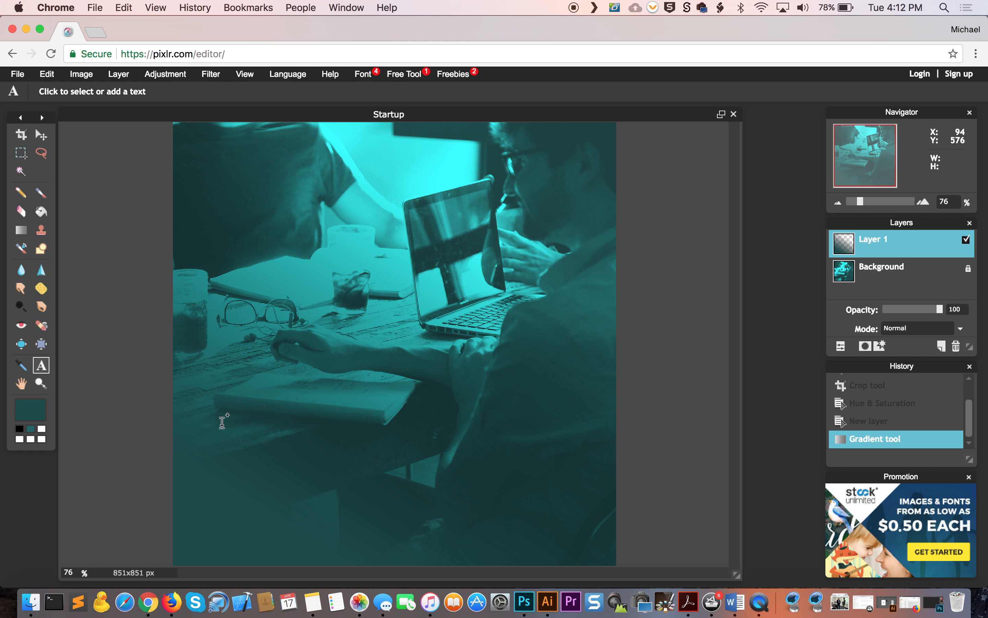
left_click(219, 460)
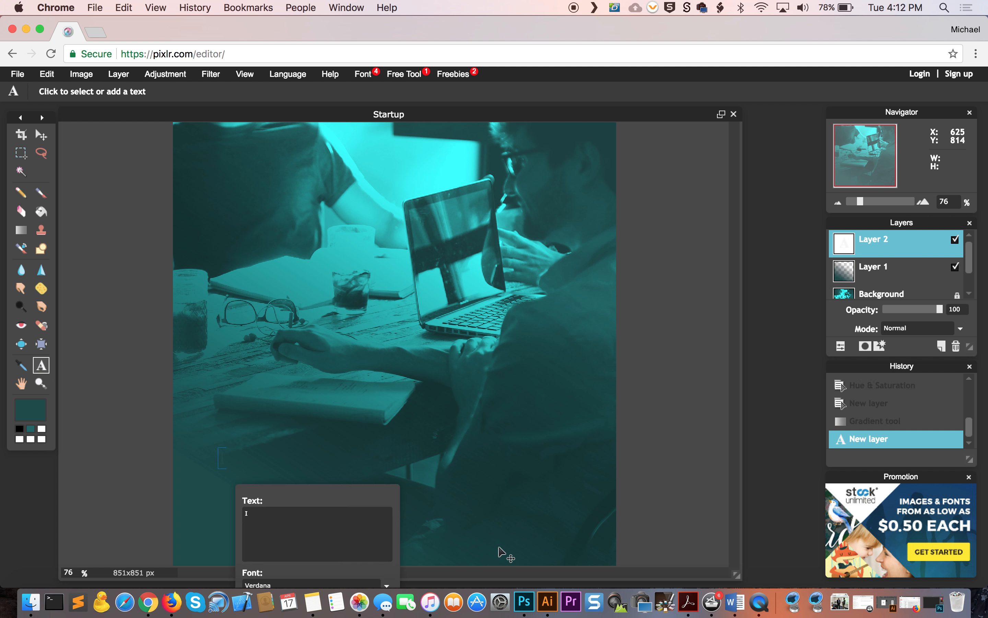
type("INSPIRATIONAL QUOTE")
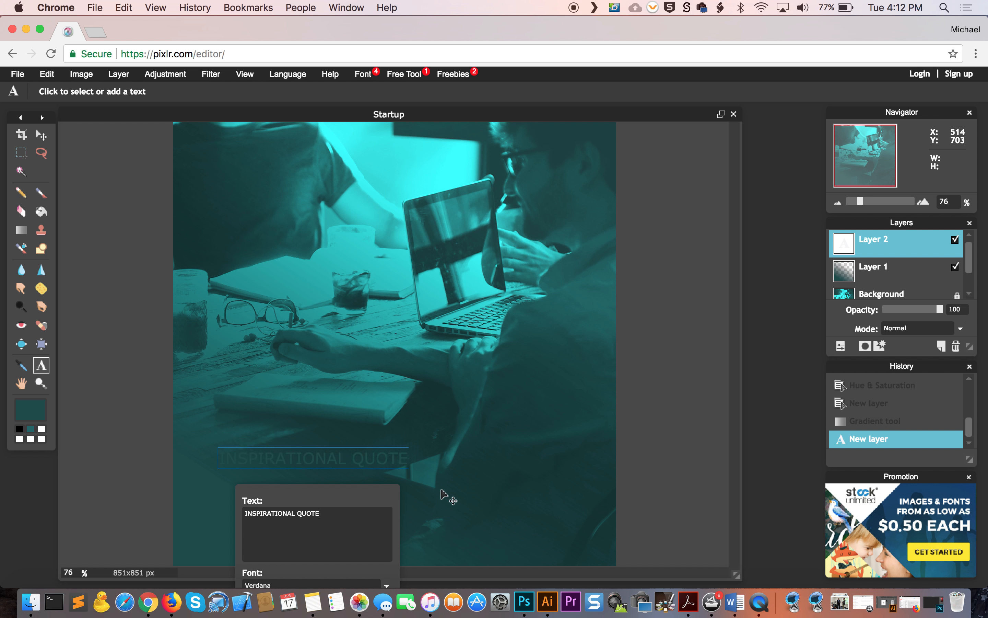
left_click_drag(348, 499, 531, 324)
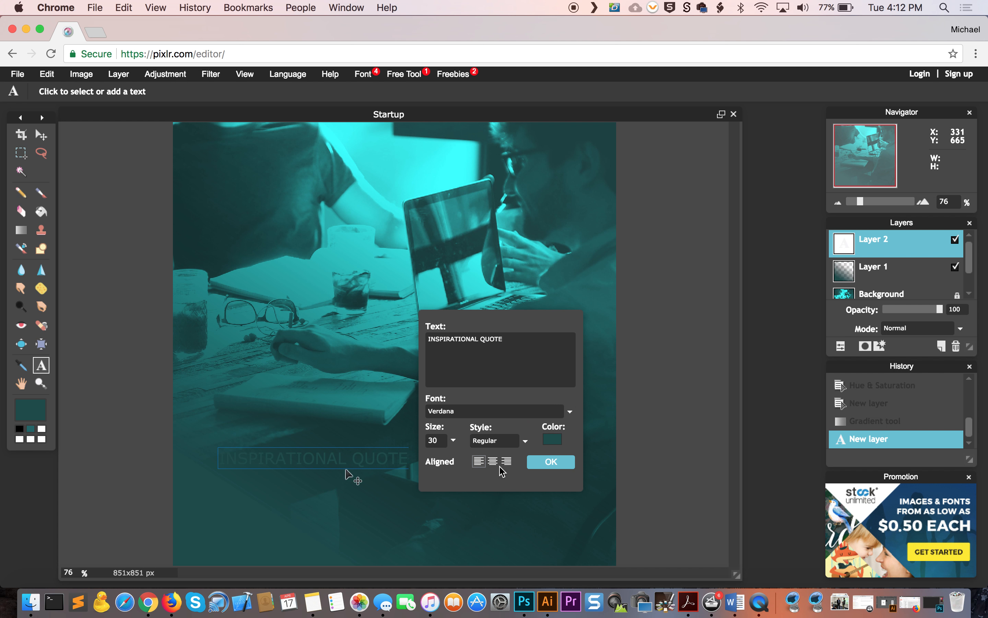
Step: Color the quote text white (ffffff) and break it into two lines after "INSPIRATIONAL"
left_click(554, 440)
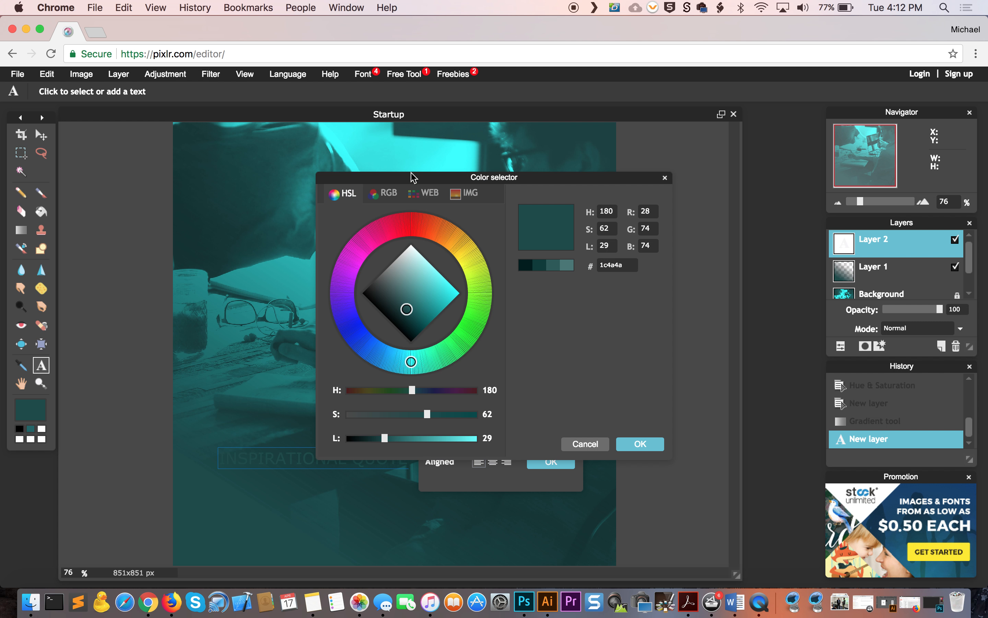
left_click(410, 249)
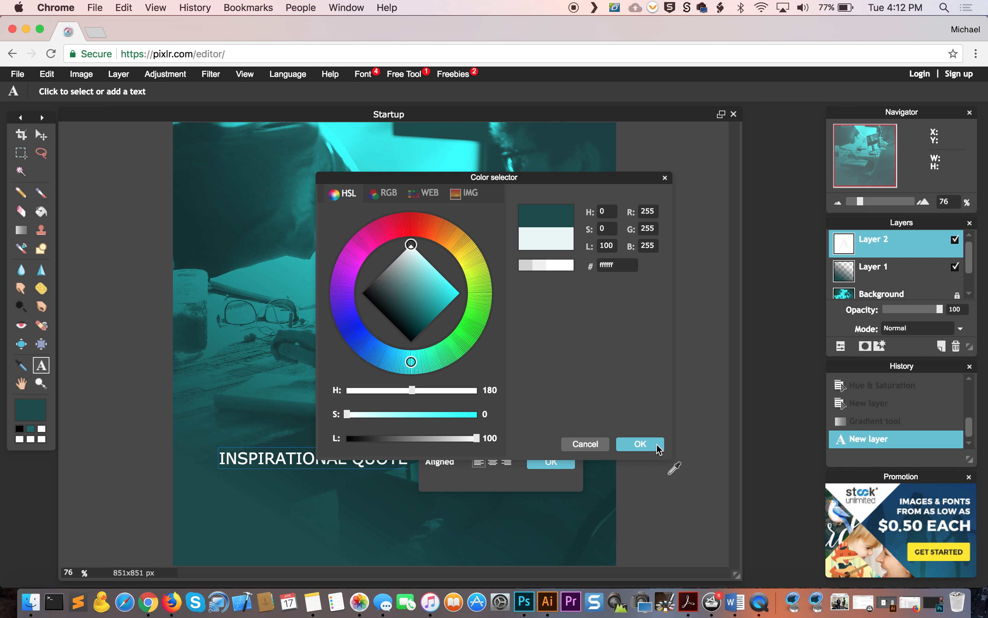
left_click(640, 444)
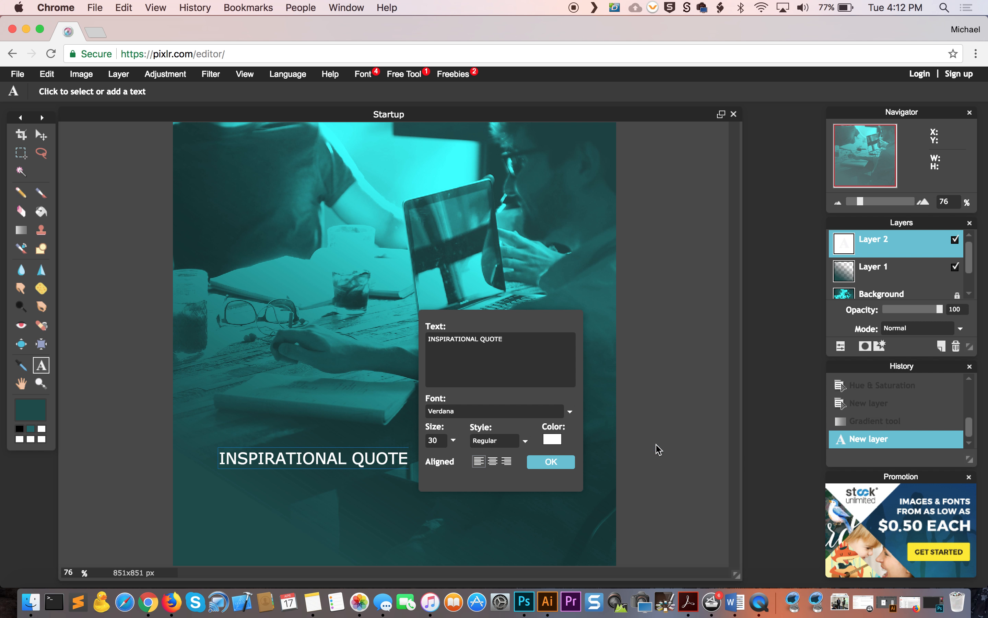
left_click(479, 339)
key("Return")
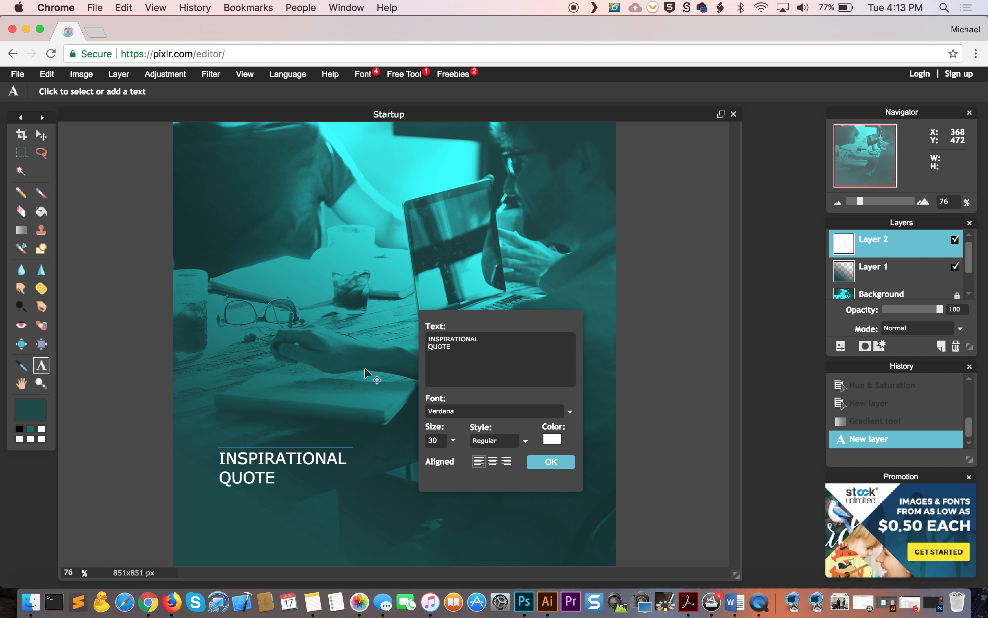
Step: Right-align the two-line quote text and set its style to Bold
left_click(506, 461)
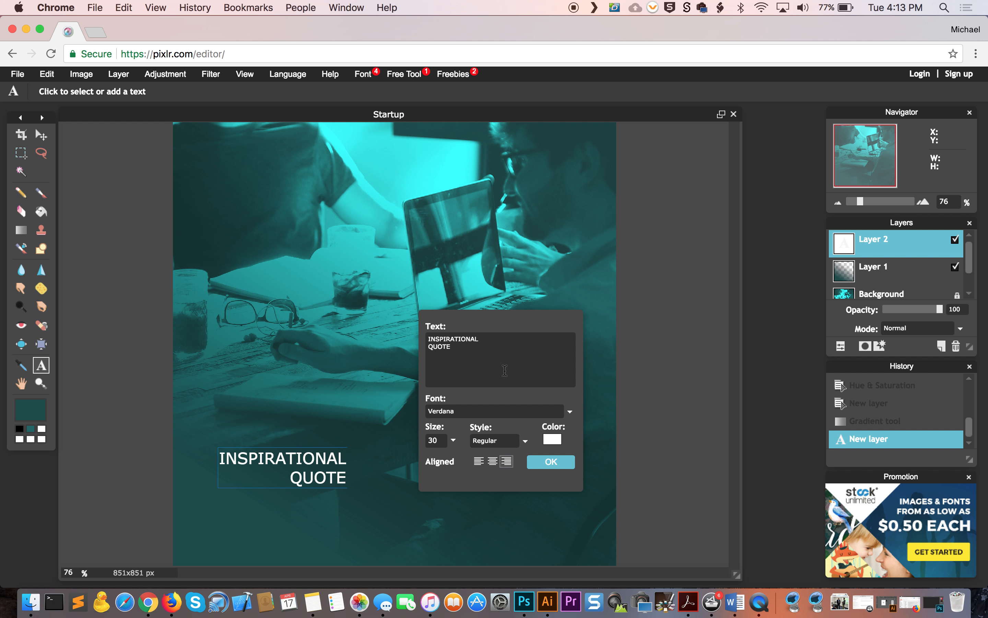
left_click(506, 440)
left_click(504, 467)
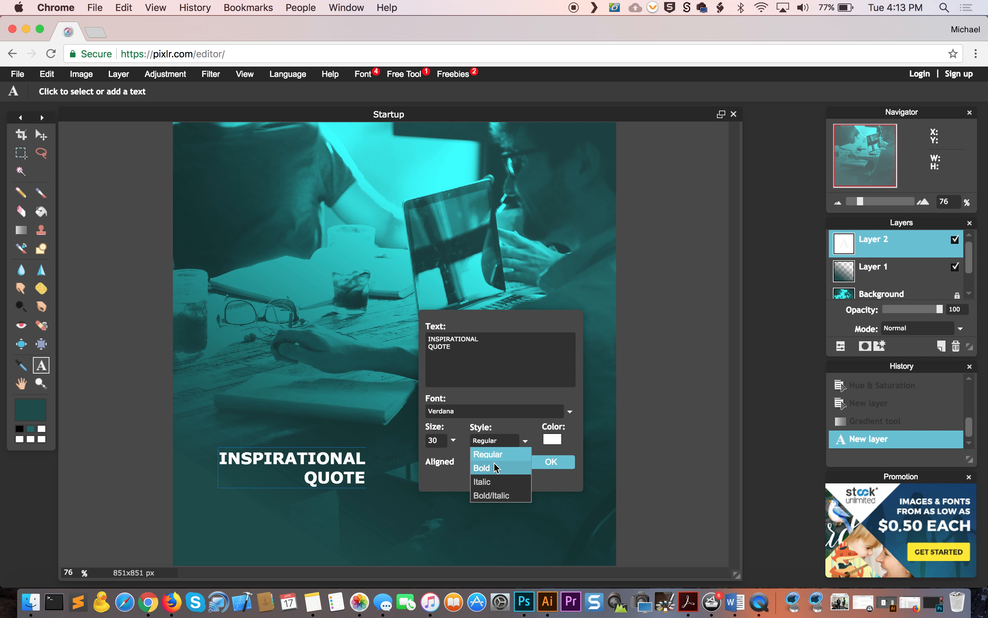
Step: Enlarge the quote text to size 65 and move it slightly up and right into the image's lower-right area
left_click(453, 441)
left_click_drag(410, 455, 392, 458)
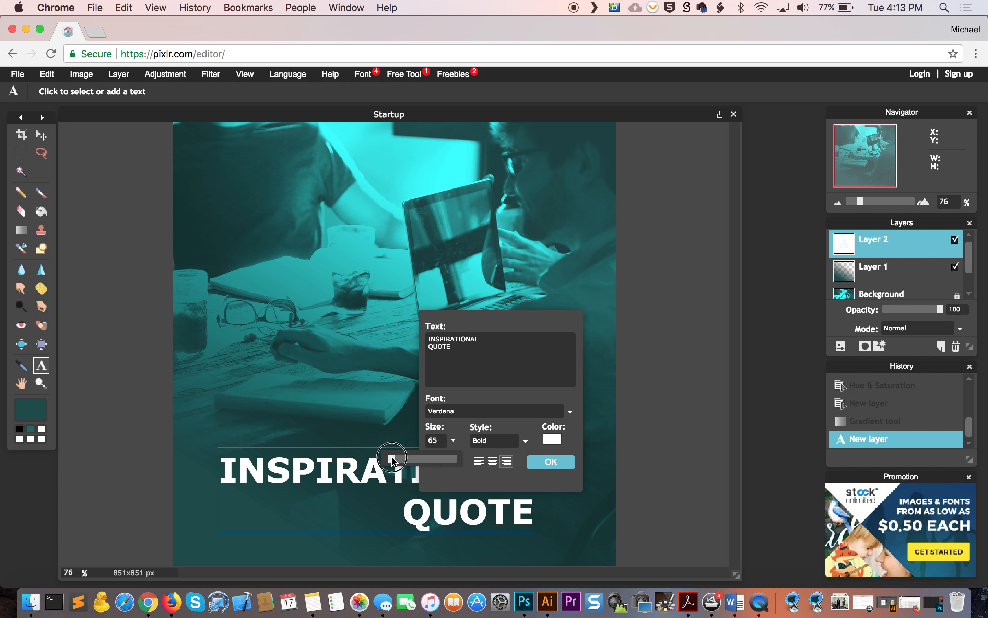
left_click(550, 461)
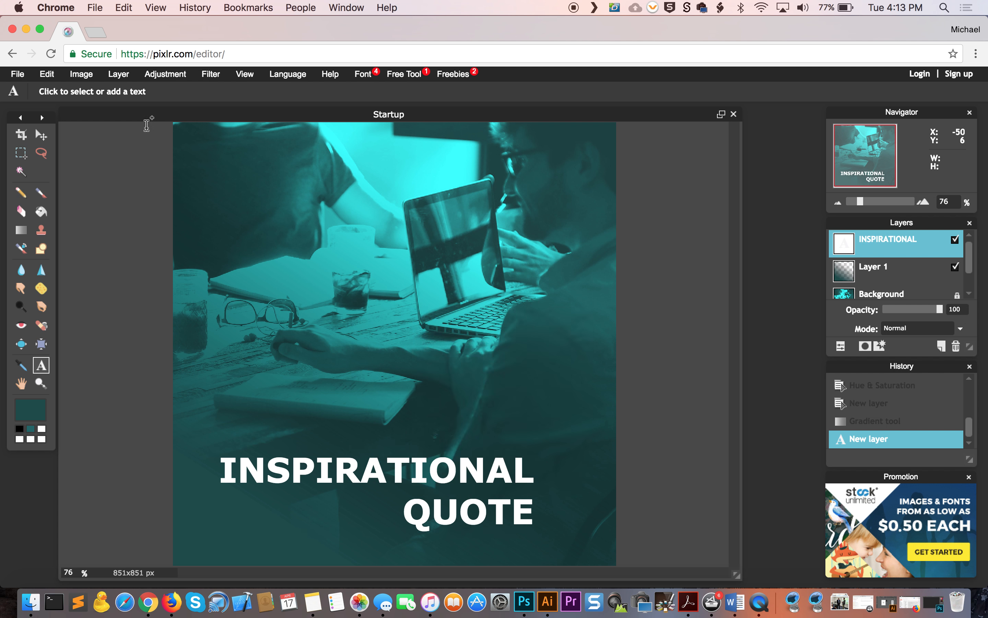
left_click(41, 134)
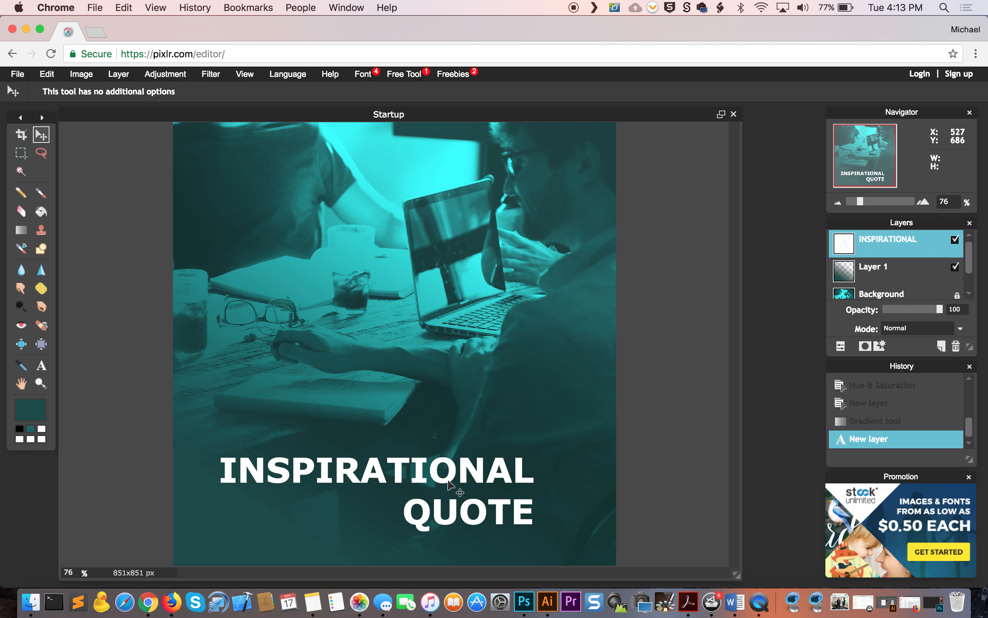
left_click_drag(449, 472, 503, 453)
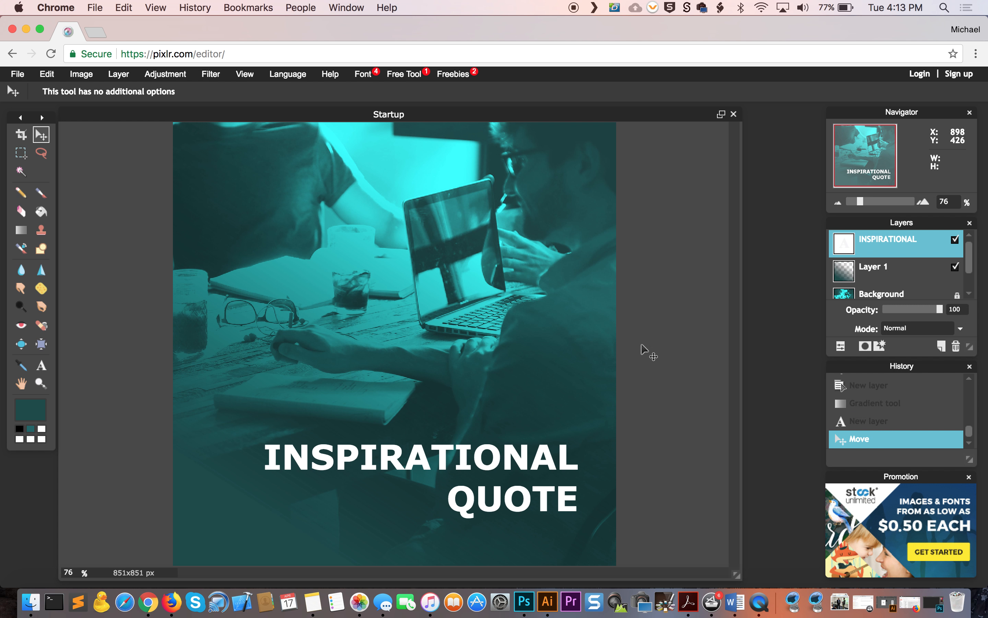
Step: Add a drop shadow to the INSPIRATIONAL text layer with opacity 28, distance 6 and size 13
left_click(883, 347)
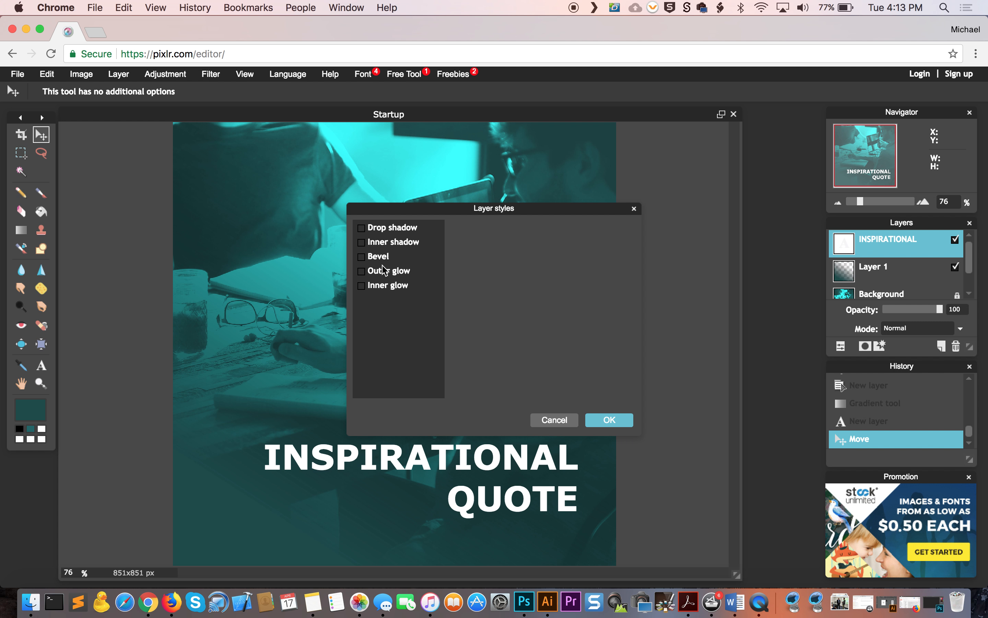
left_click(391, 229)
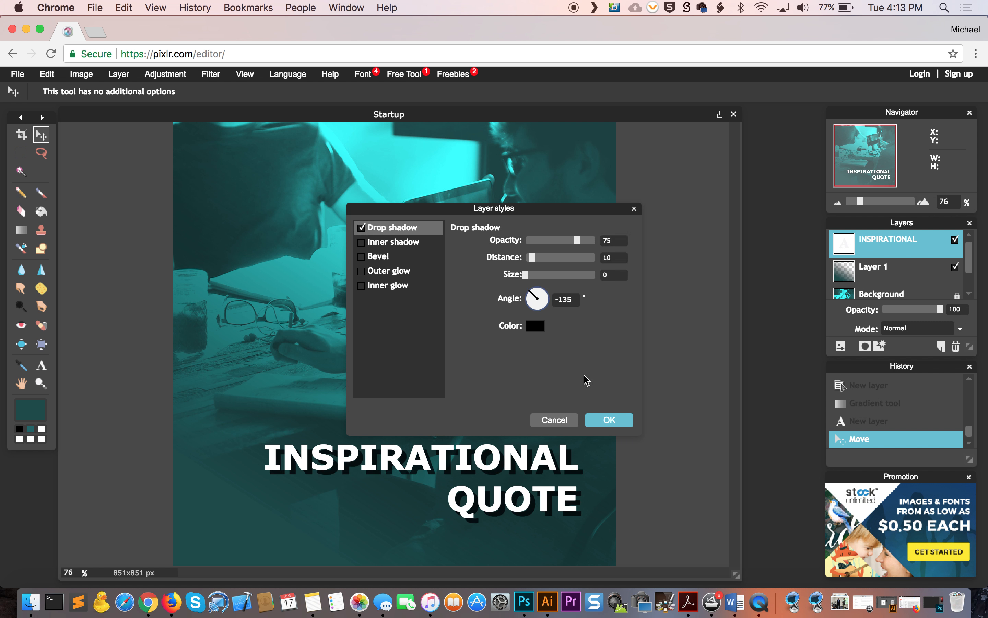
left_click_drag(576, 240, 529, 259)
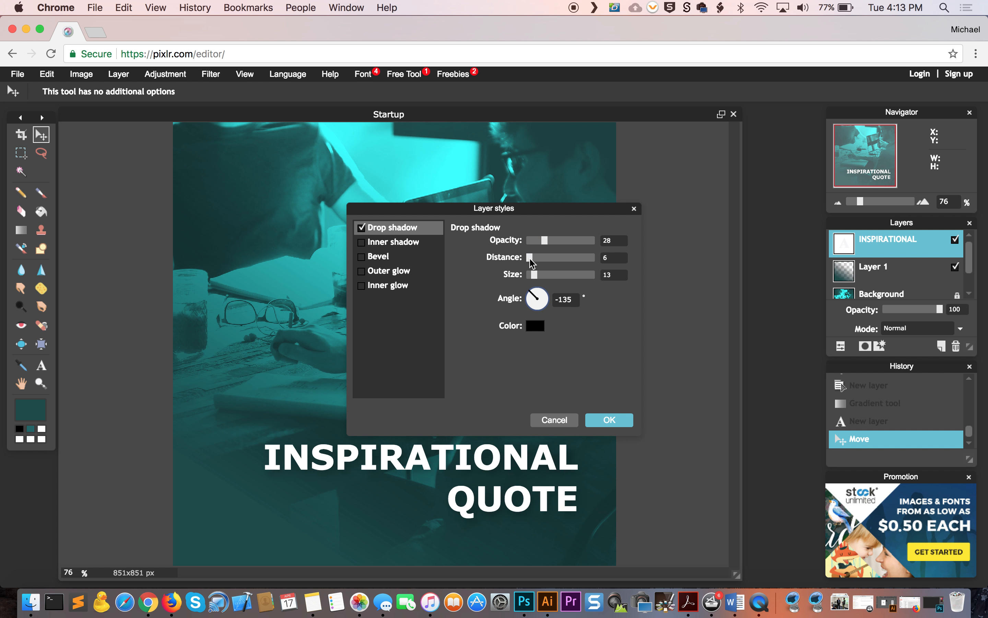
left_click(610, 420)
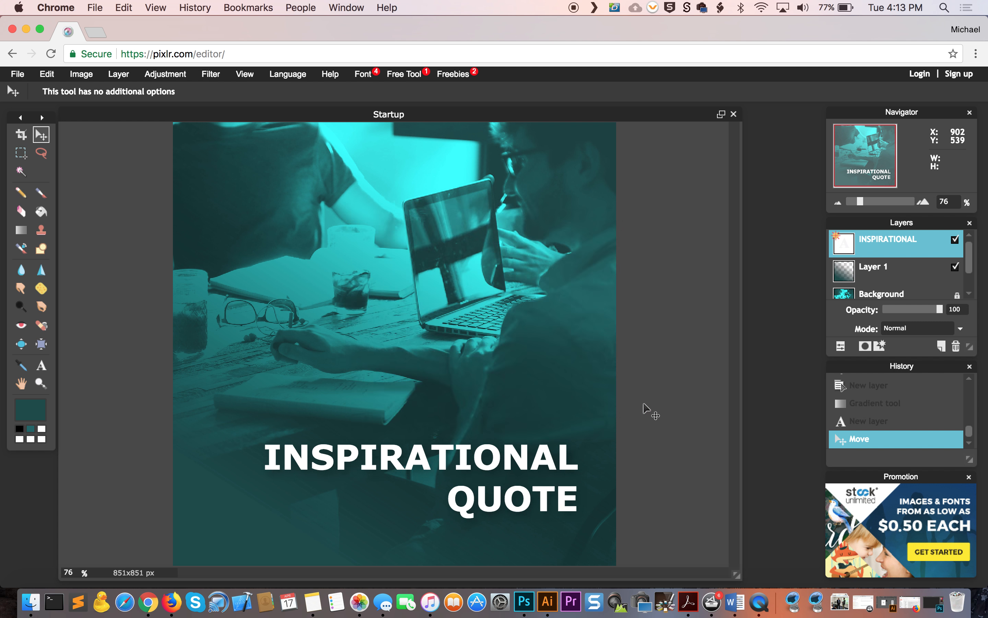
Step: Export the image to the computer in JPEG format with the quality raised to the maximum
mouse_move(0, 1)
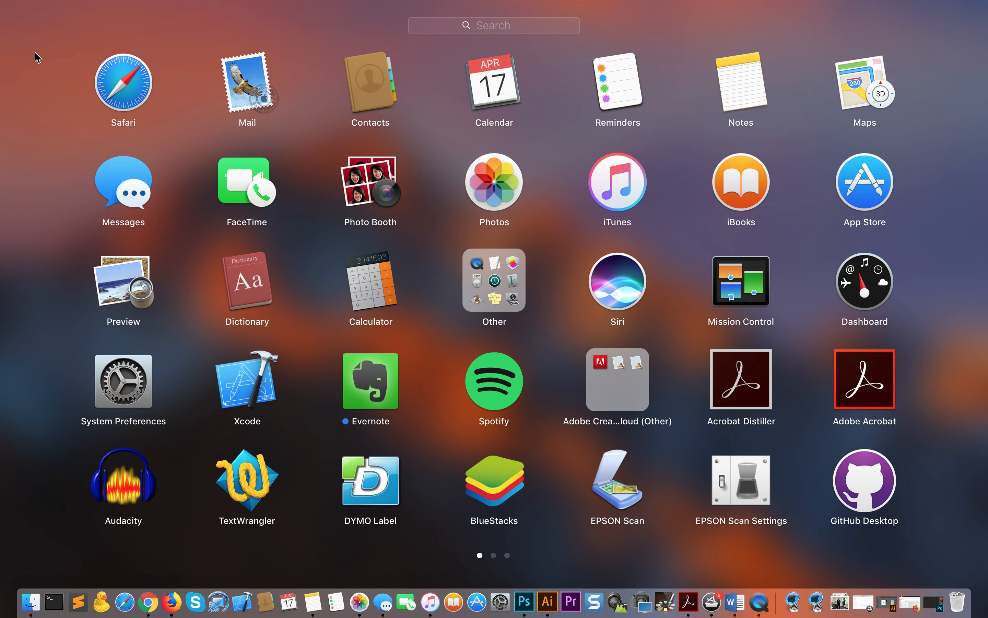
left_click(15, 65)
left_click(18, 74)
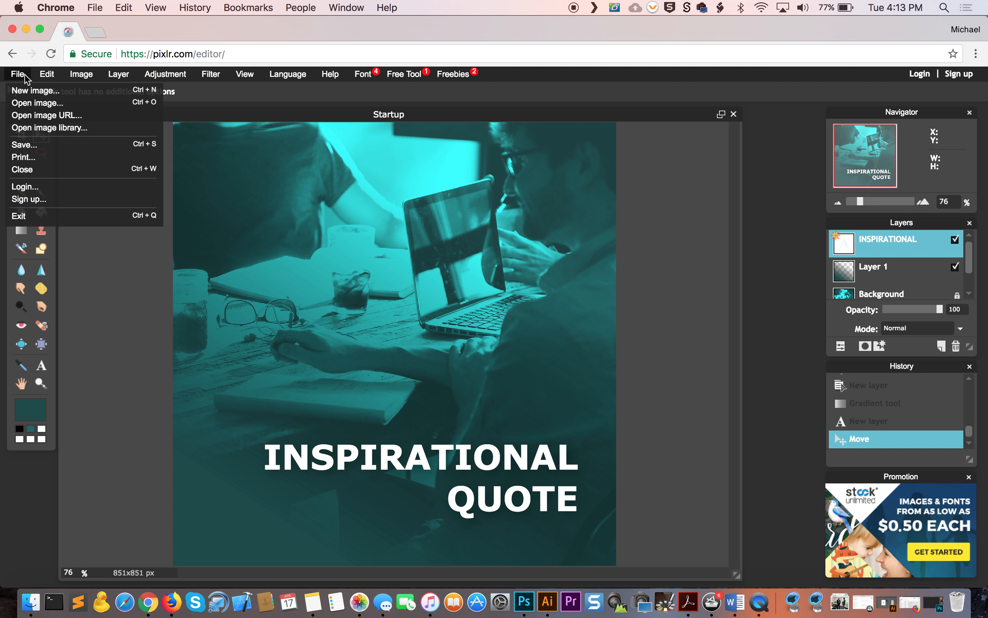
left_click(77, 149)
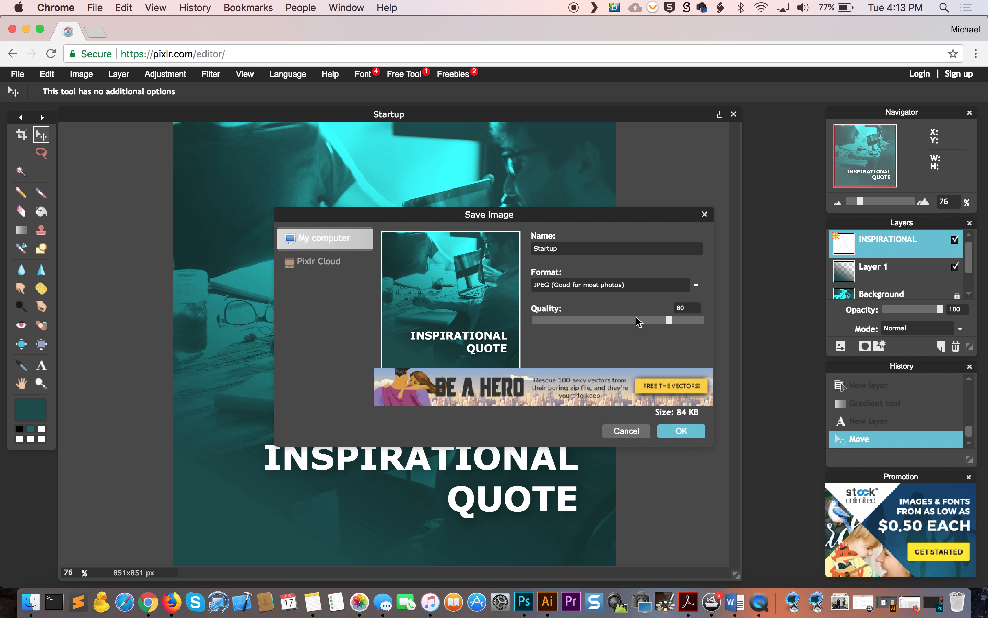
left_click_drag(667, 316, 706, 314)
left_click(687, 432)
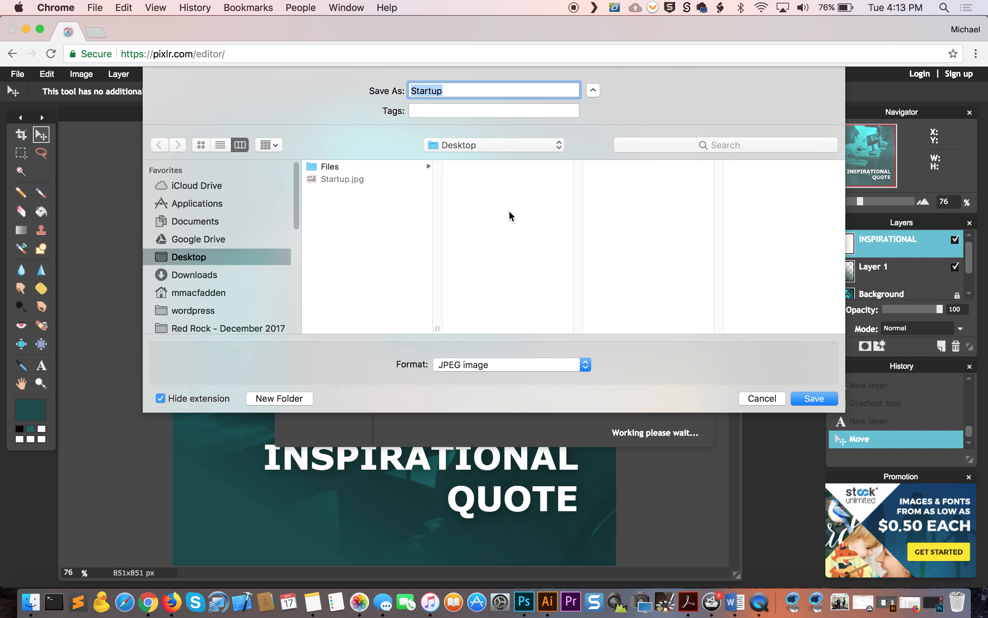
Step: Save the file on the Desktop as Startup-end.jpg, keeping the existing Startup.jpg from being replaced
left_click(468, 88)
type(".jpg")
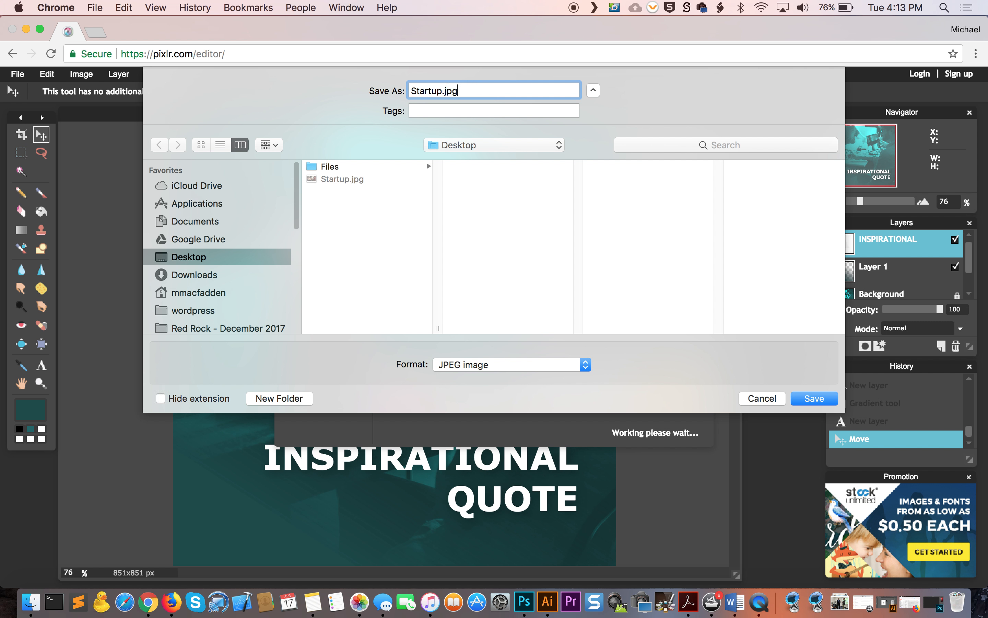
left_click(819, 399)
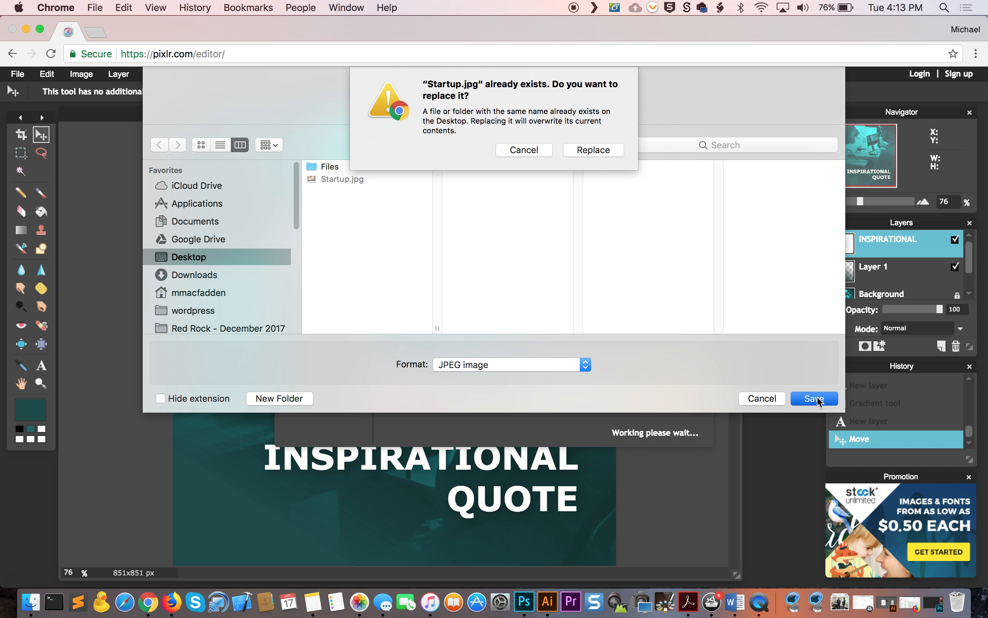
left_click(536, 155)
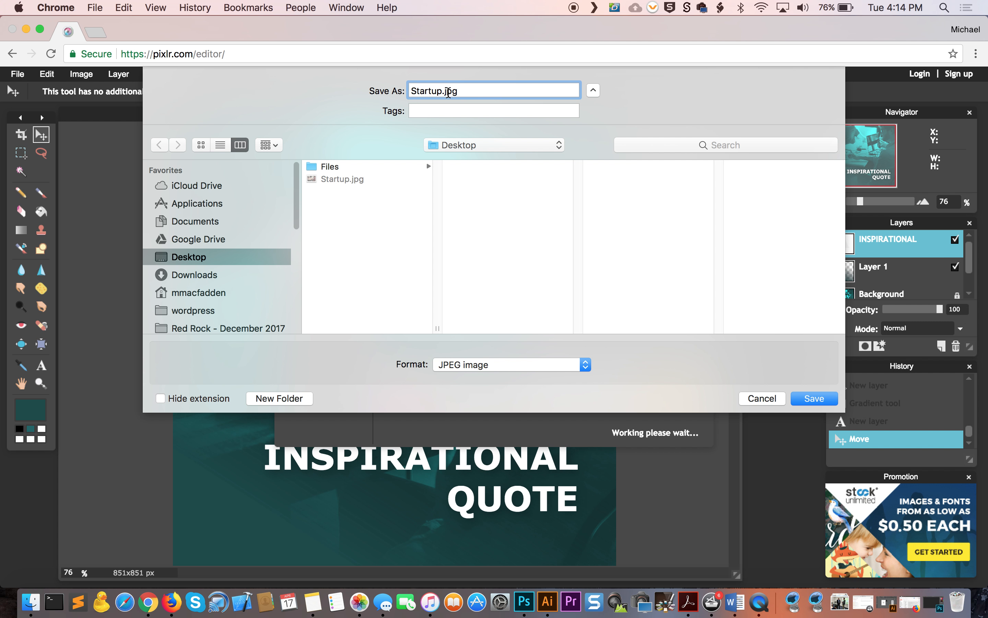
type("-end")
left_click(817, 398)
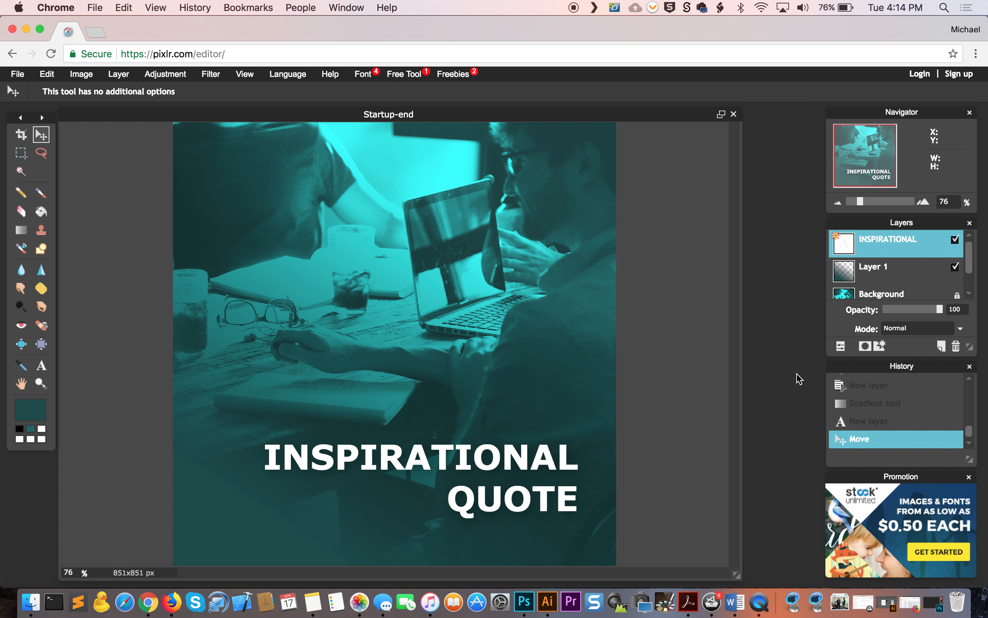
Step: Switch to Finder and open Startup-end.jpg from the Desktop folder to check the exported graphic
left_click(33, 600)
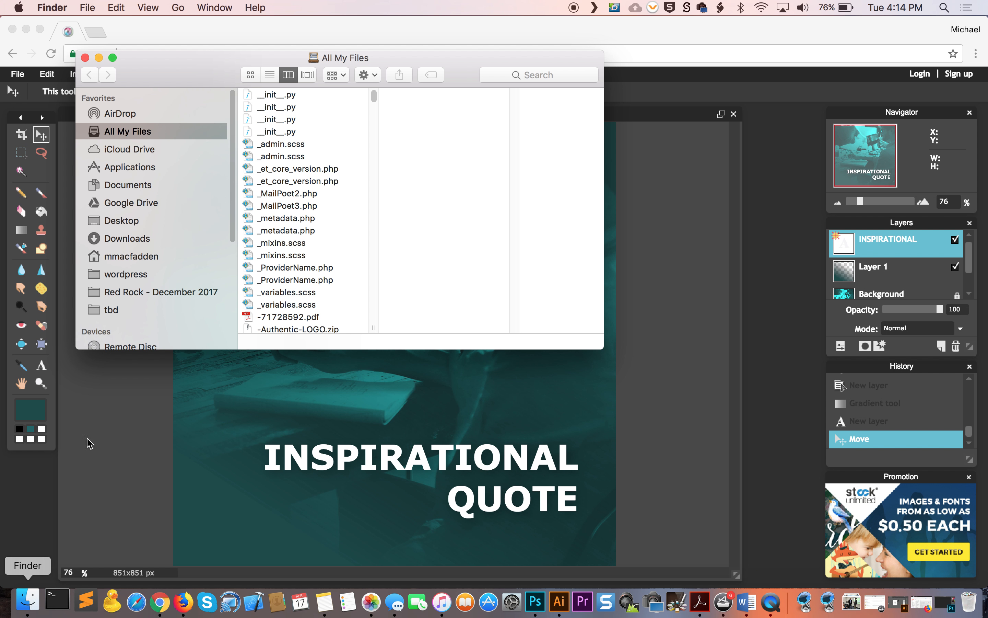
left_click(132, 221)
double_click(301, 108)
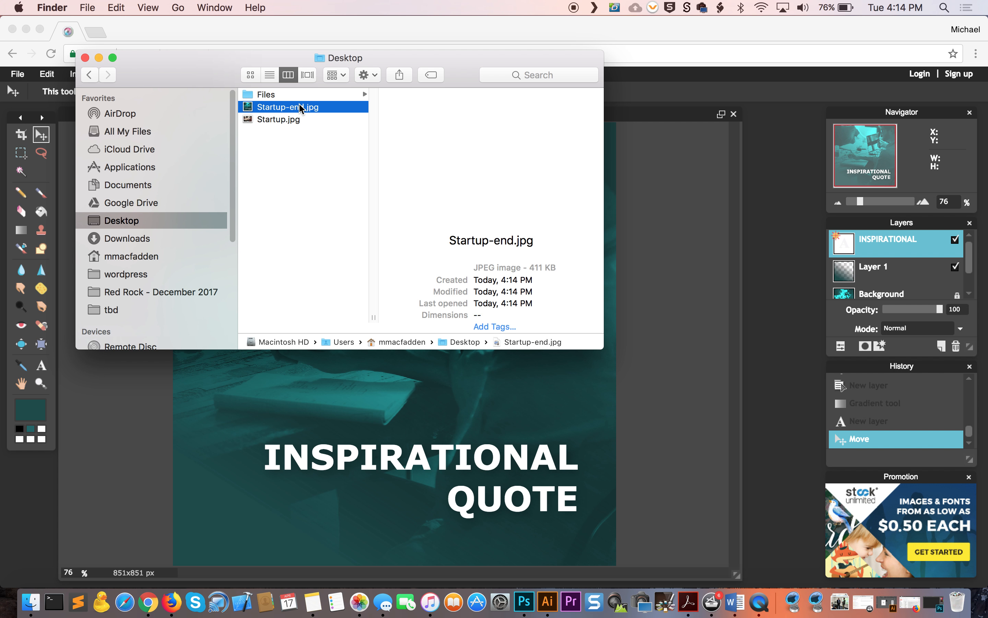